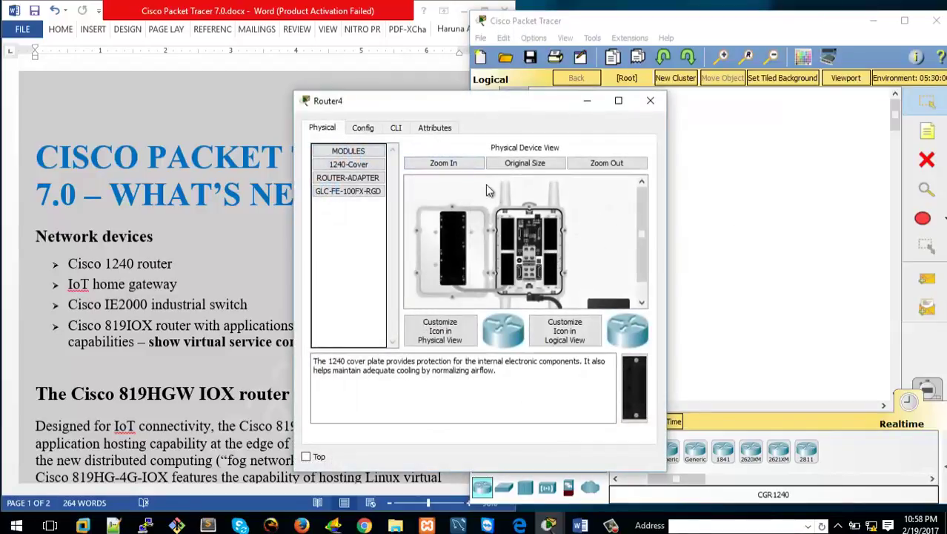
- Zoom in on Router4's physical view and pan around the router image
click(466, 167)
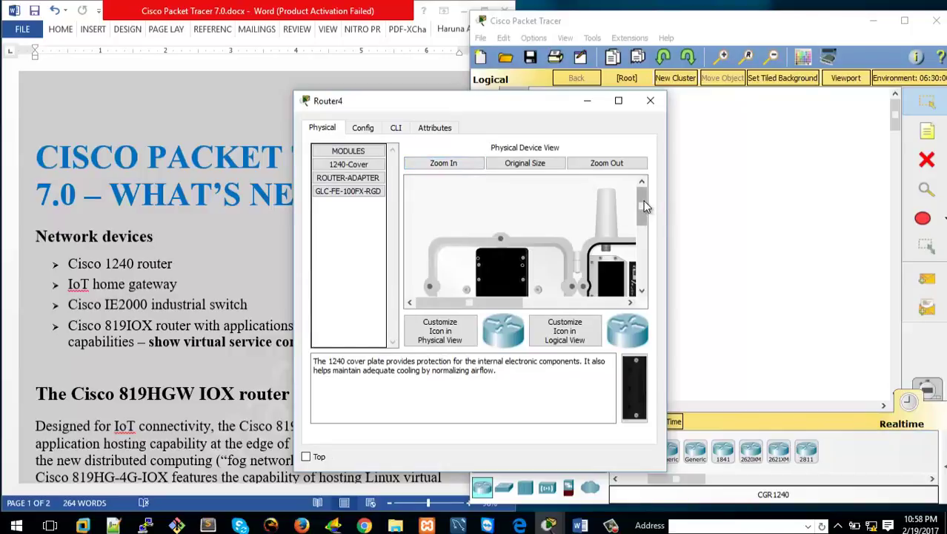
drag(642, 207, 654, 258)
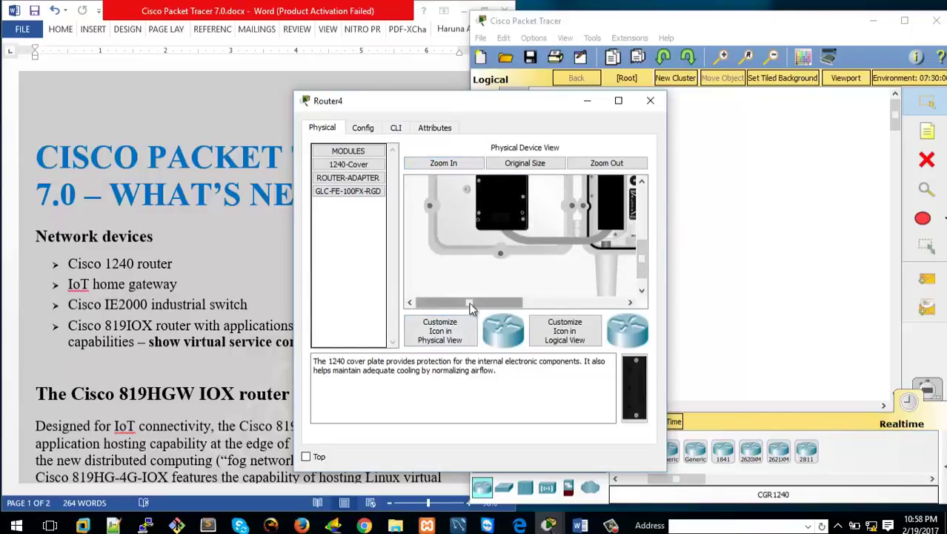
drag(469, 303, 537, 303)
drag(639, 252, 323, 214)
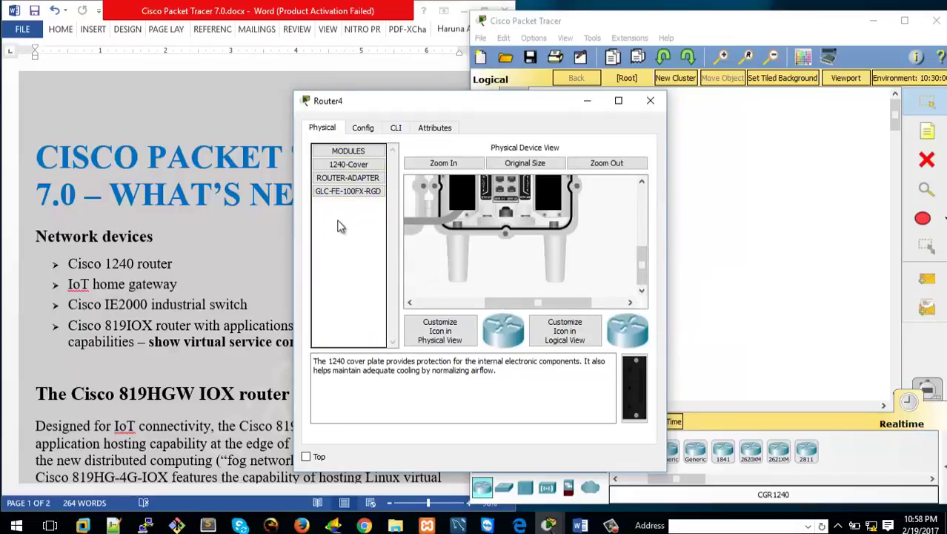
- Install the ROUTER-ADAPTER power adapter on Router4 and bring up its booting console
click(334, 191)
click(343, 179)
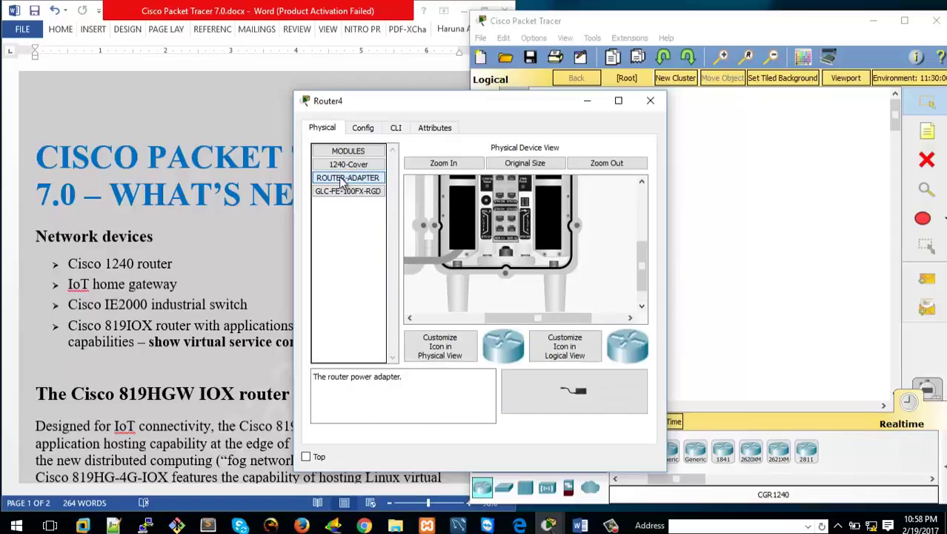
drag(344, 181, 514, 282)
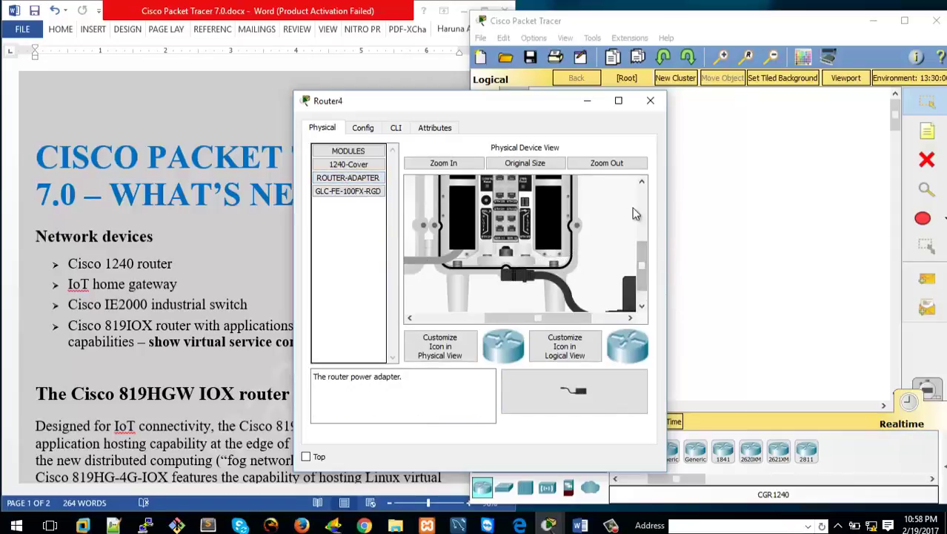
click(399, 130)
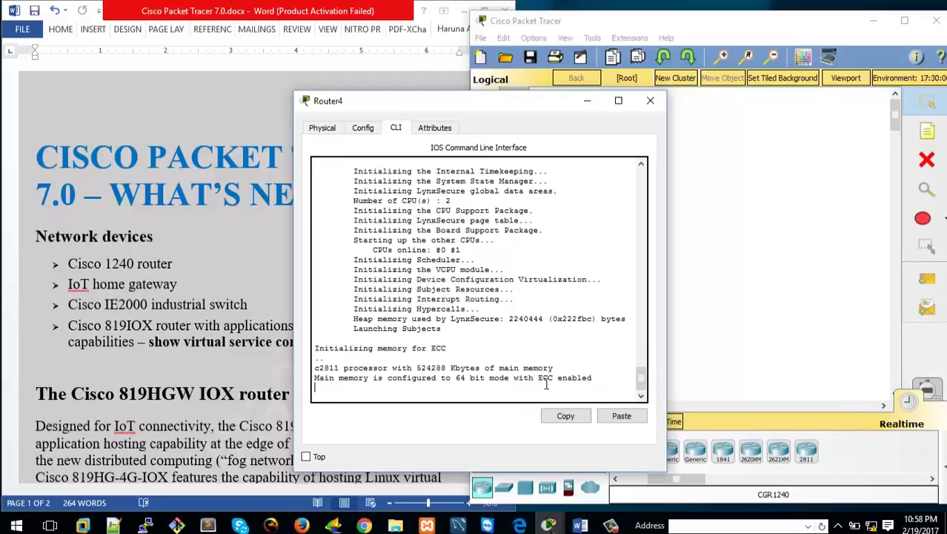
- On Router4, enter privileged mode with enable and run show ip interface brief
key(Return)
key(Return)
text(en)
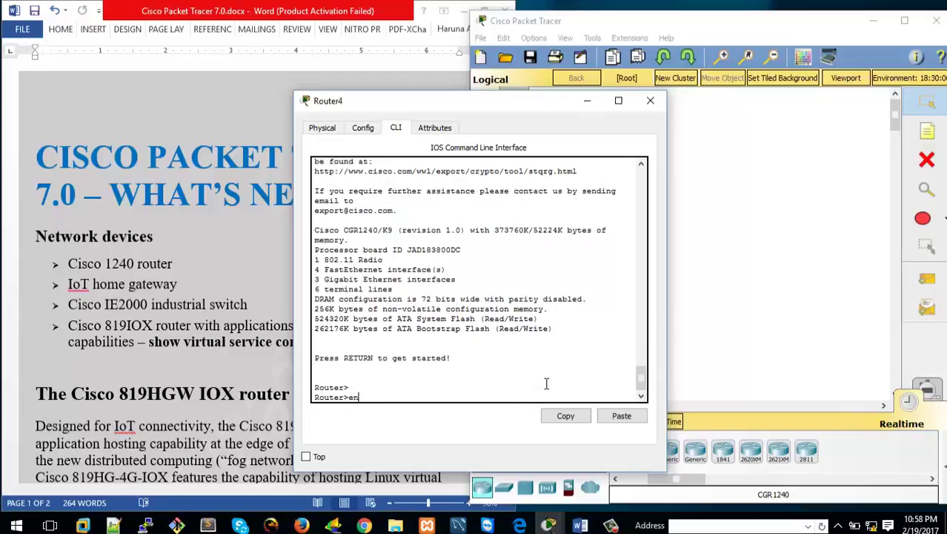
key(Return)
text(show ip interface)
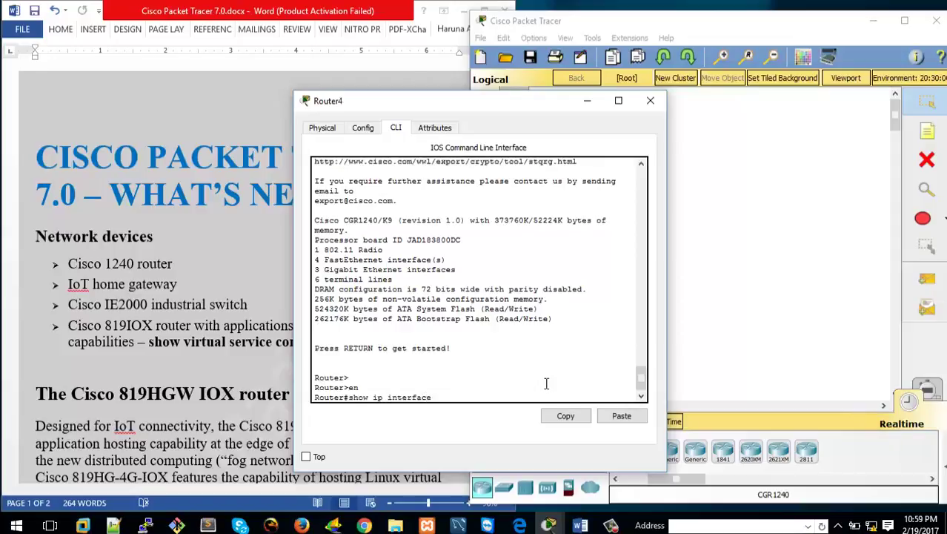
key(Tab)
text(br)
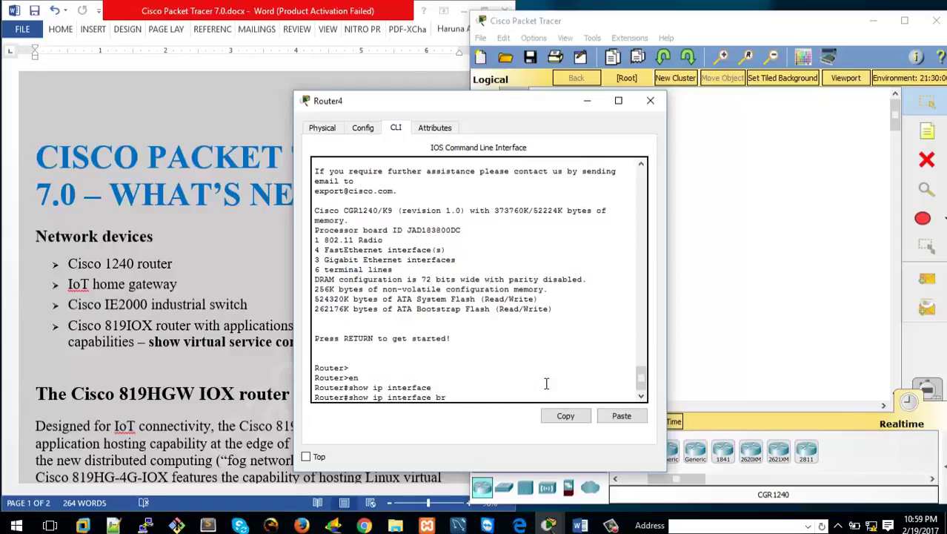
text(ie)
key(Return)
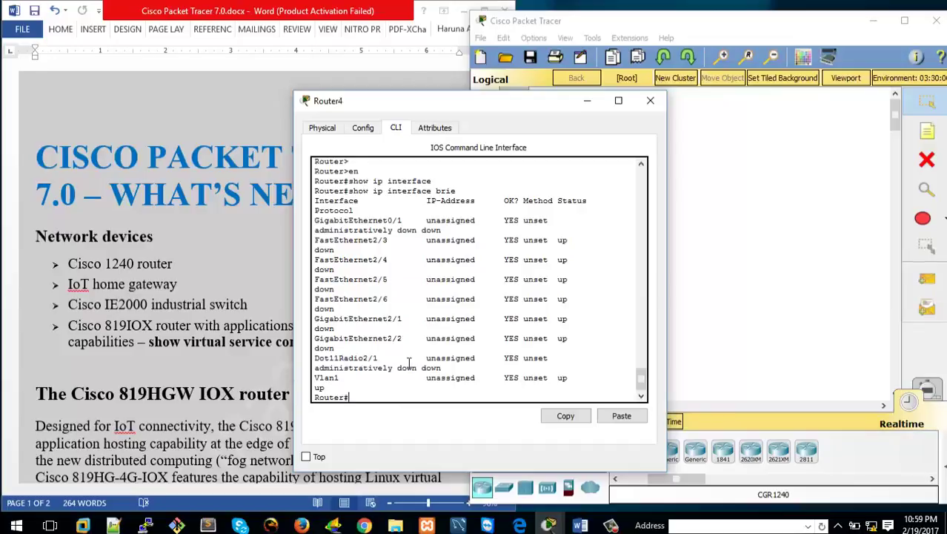
- Close Router4's window and place a Home Gateway from Wireless Devices beside Router4
click(650, 100)
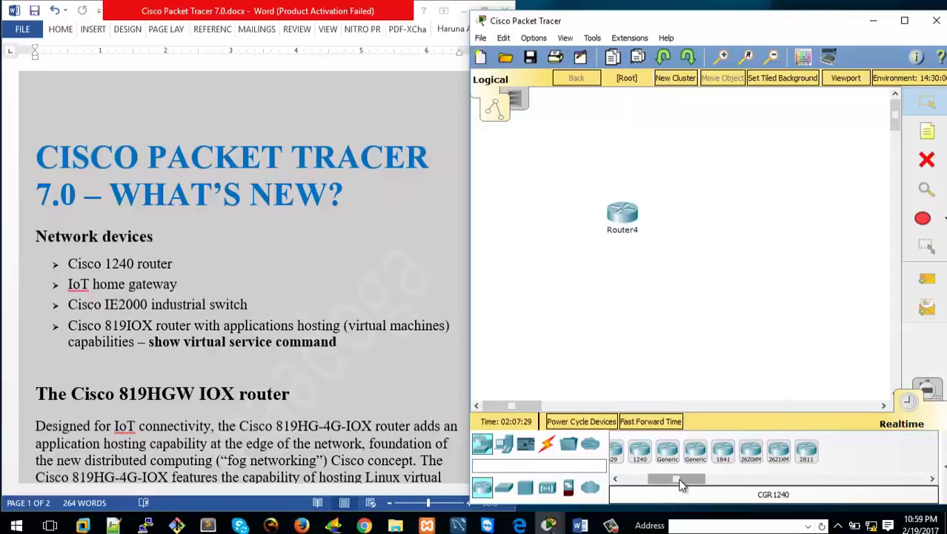
drag(681, 483, 639, 484)
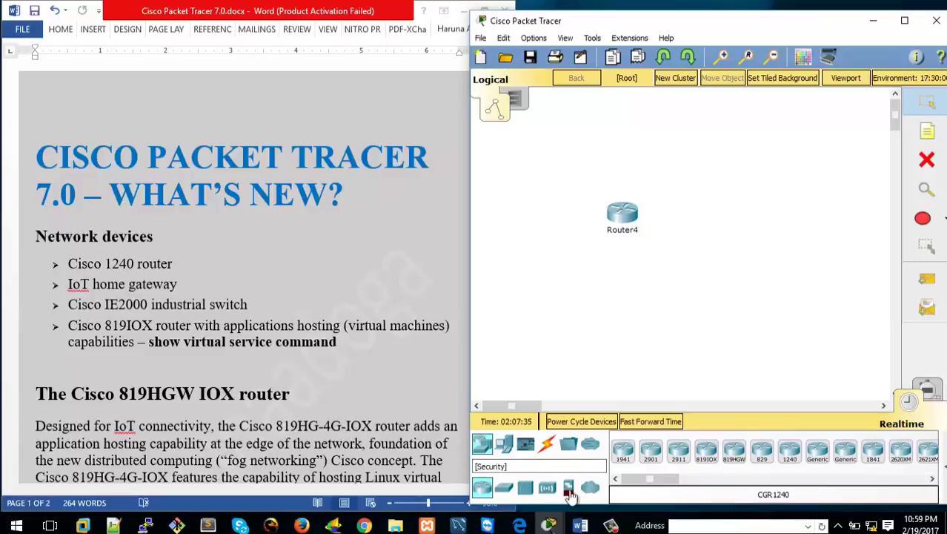
click(508, 449)
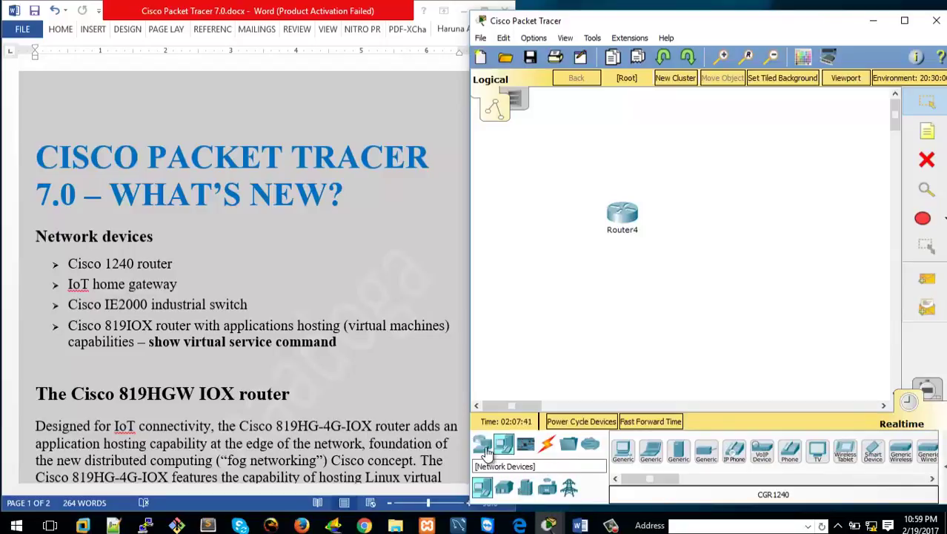
click(482, 445)
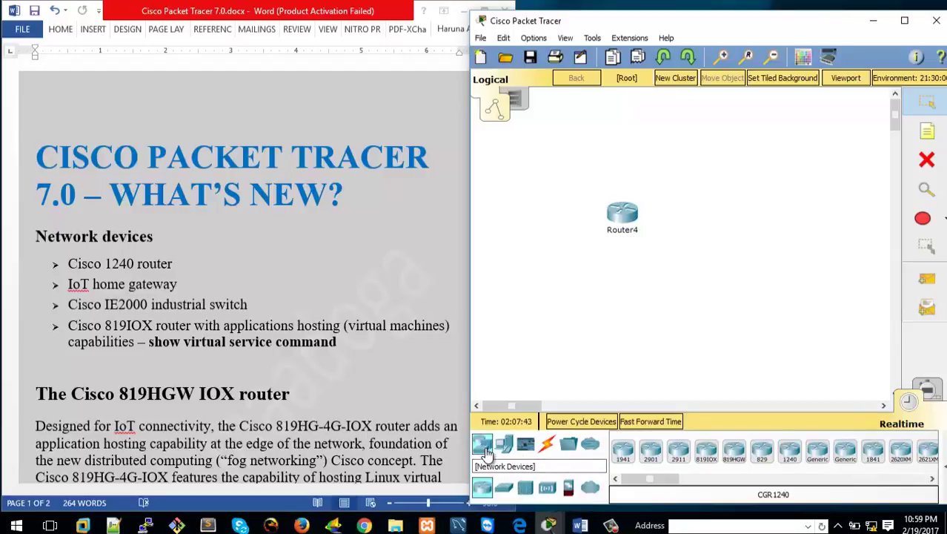
click(548, 489)
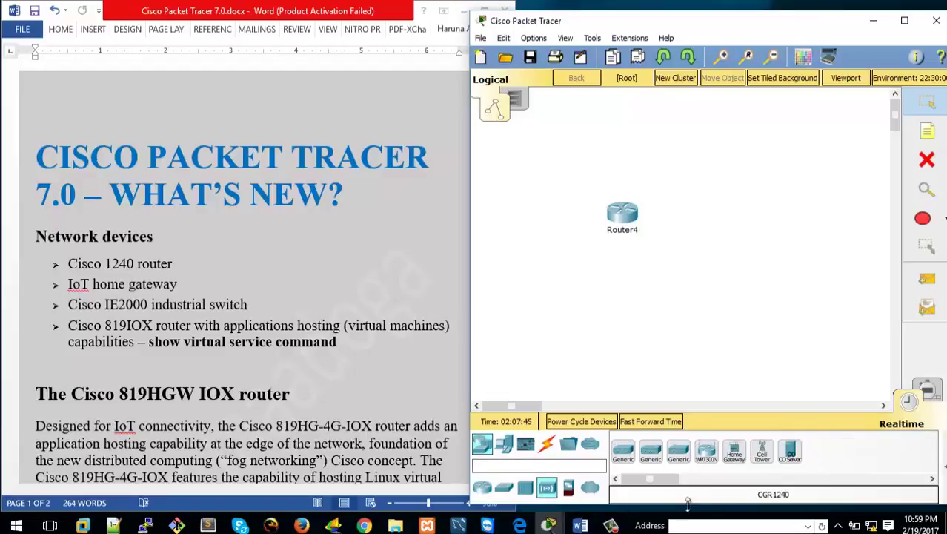
click(734, 451)
click(703, 198)
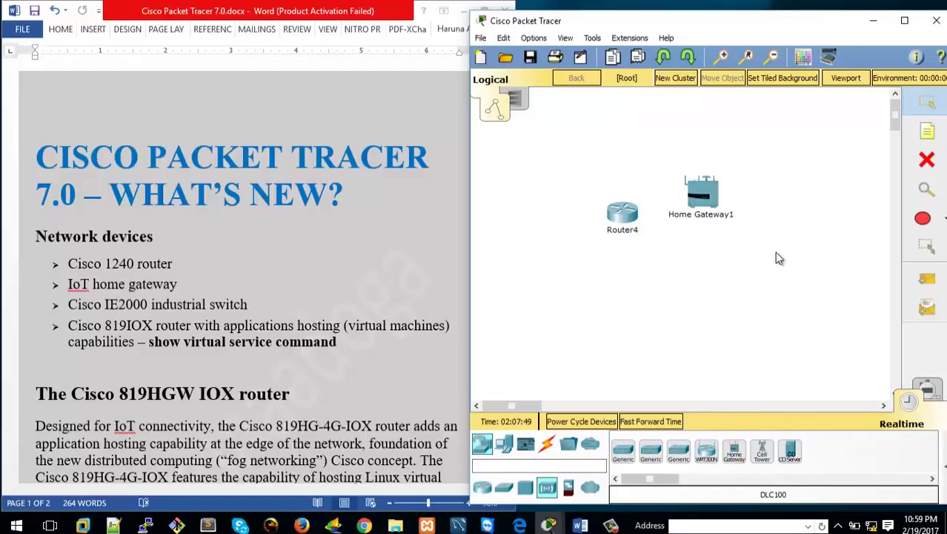
click(697, 192)
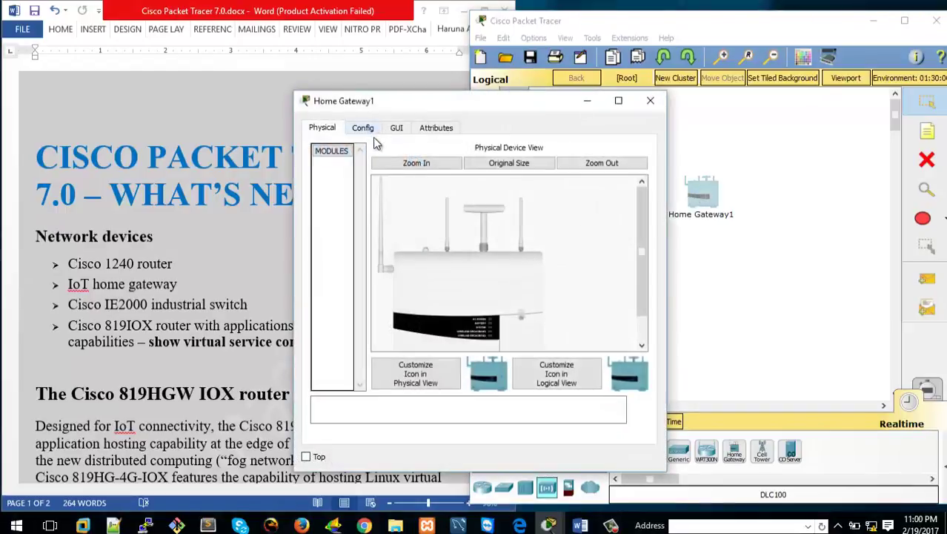
click(414, 164)
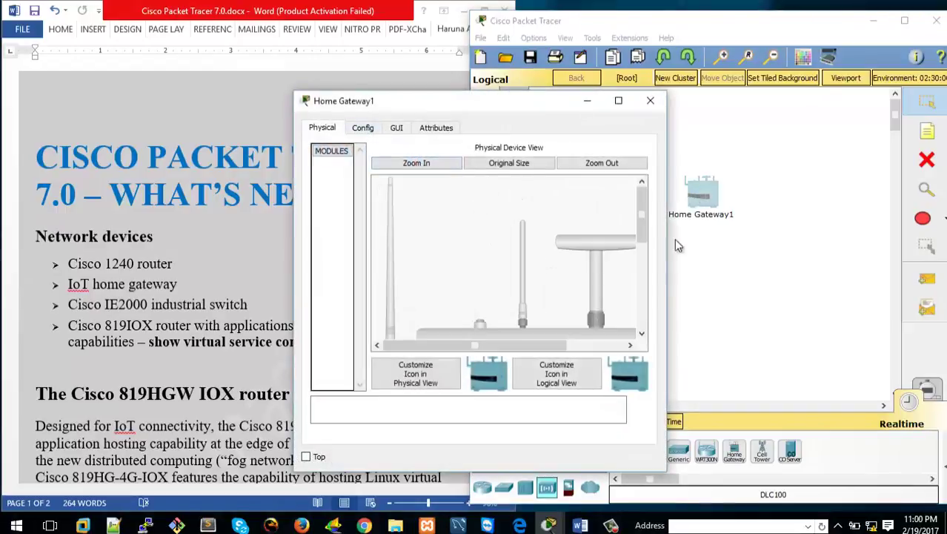
drag(646, 210, 643, 284)
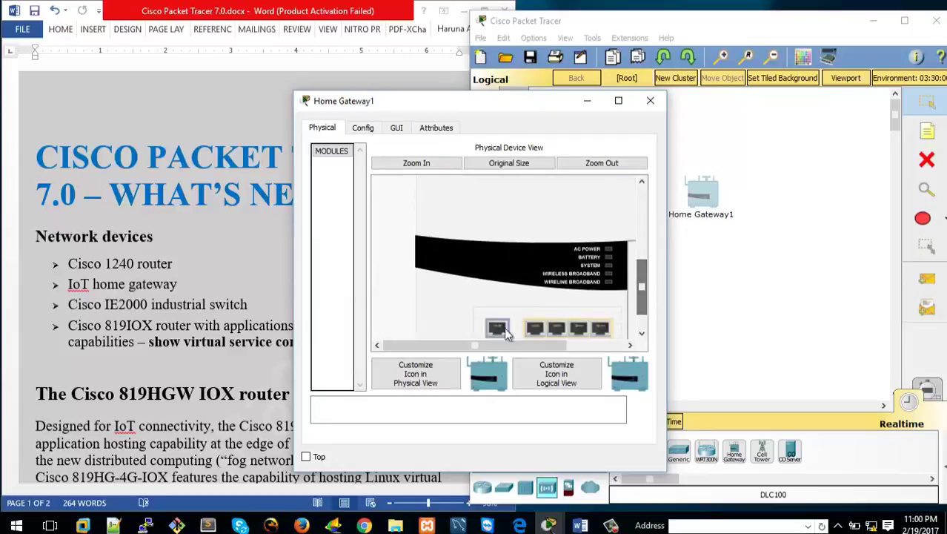
drag(476, 347, 504, 326)
click(362, 129)
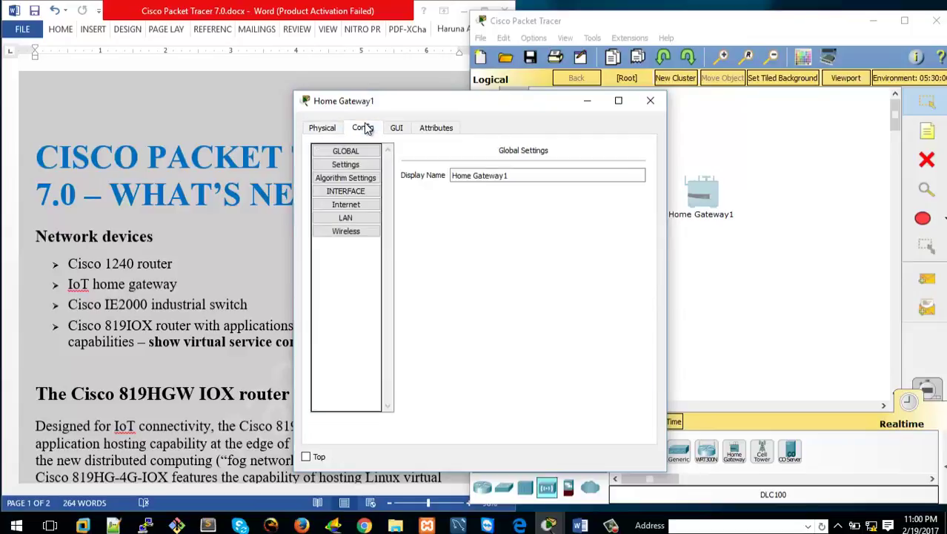
click(403, 130)
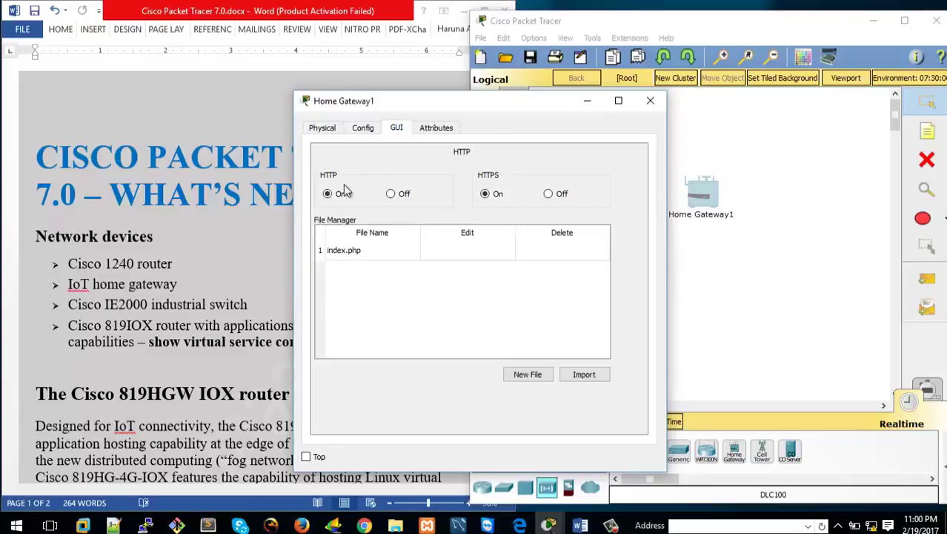
click(363, 131)
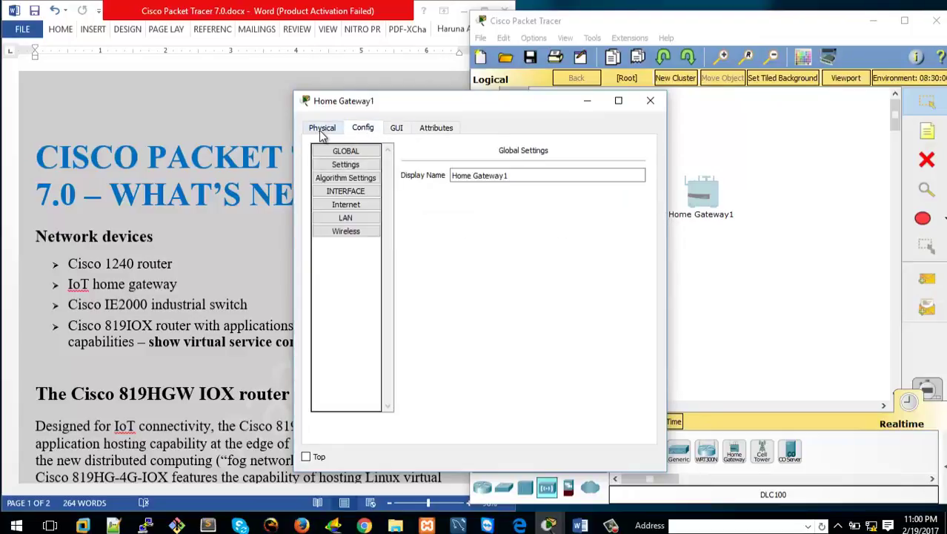
click(323, 132)
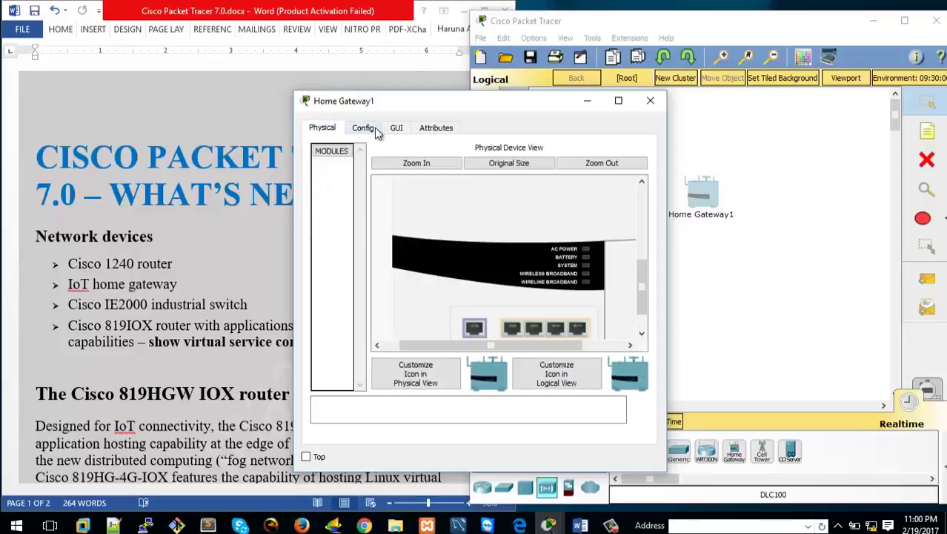
click(364, 131)
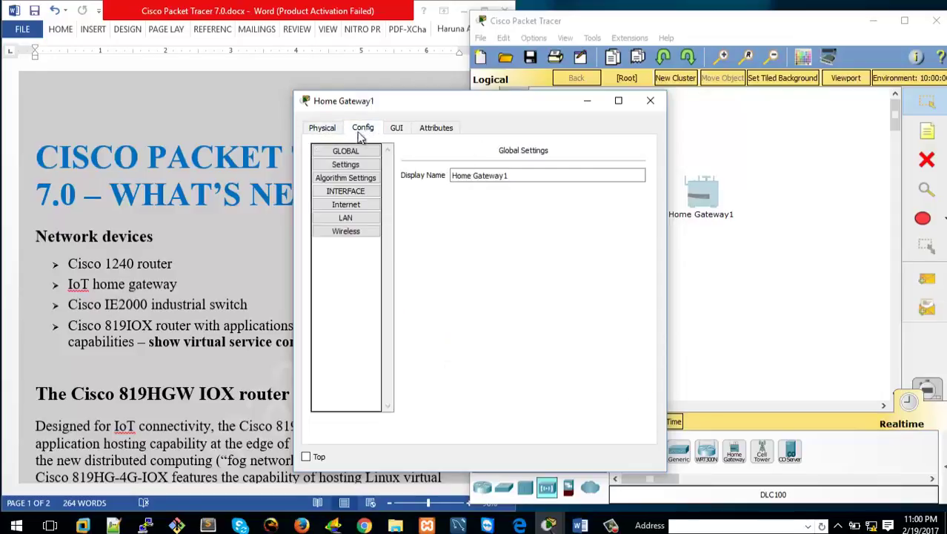
click(345, 218)
click(345, 191)
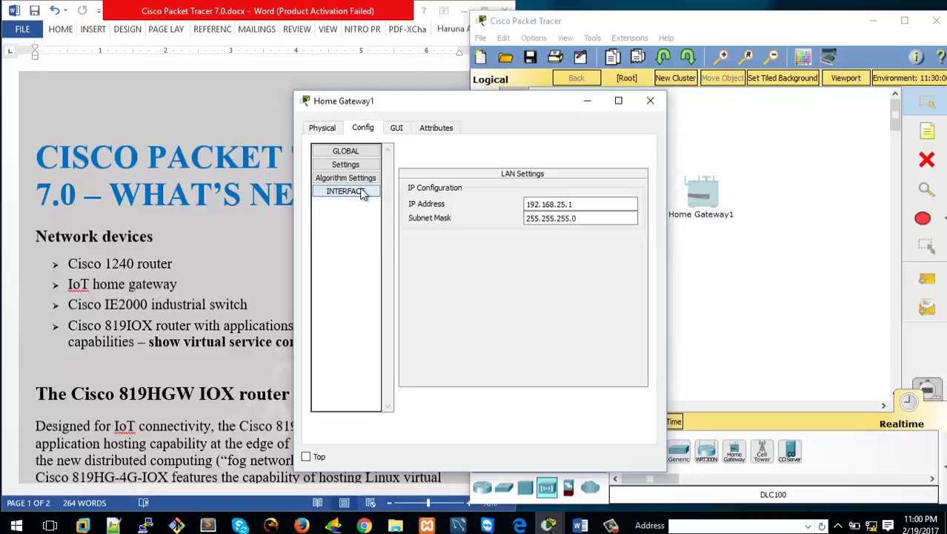
click(361, 192)
click(349, 218)
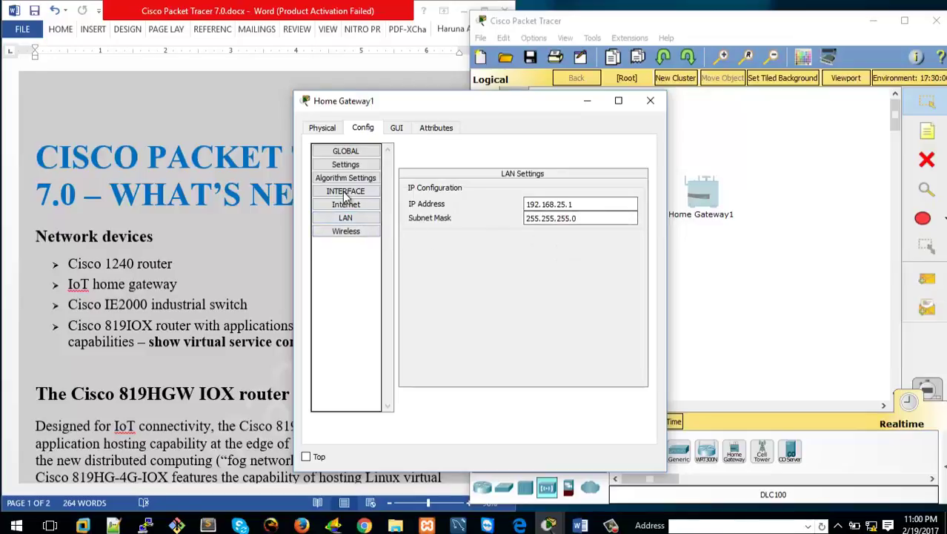
click(330, 131)
click(650, 101)
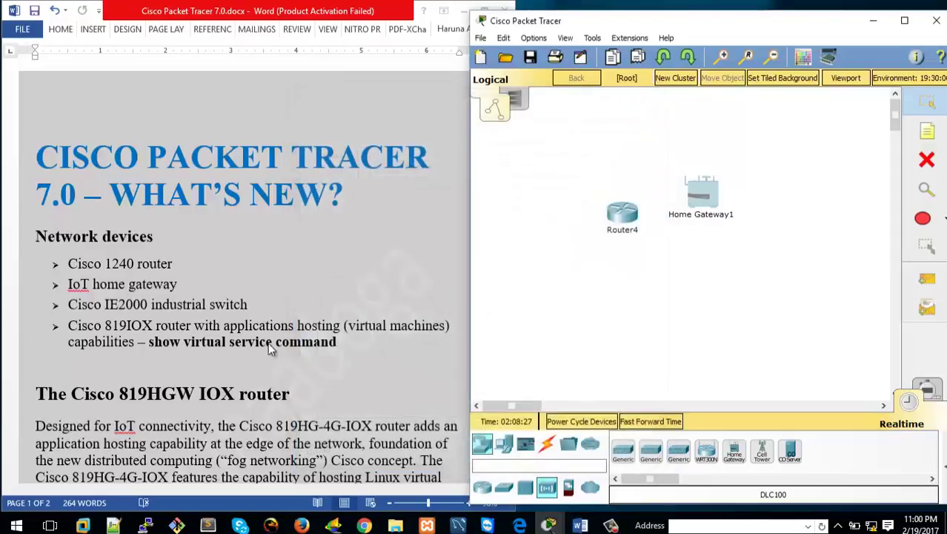
- Place an IE 2000 switch, Switch1, on the workspace and open its window
scroll(269, 352, down, 3)
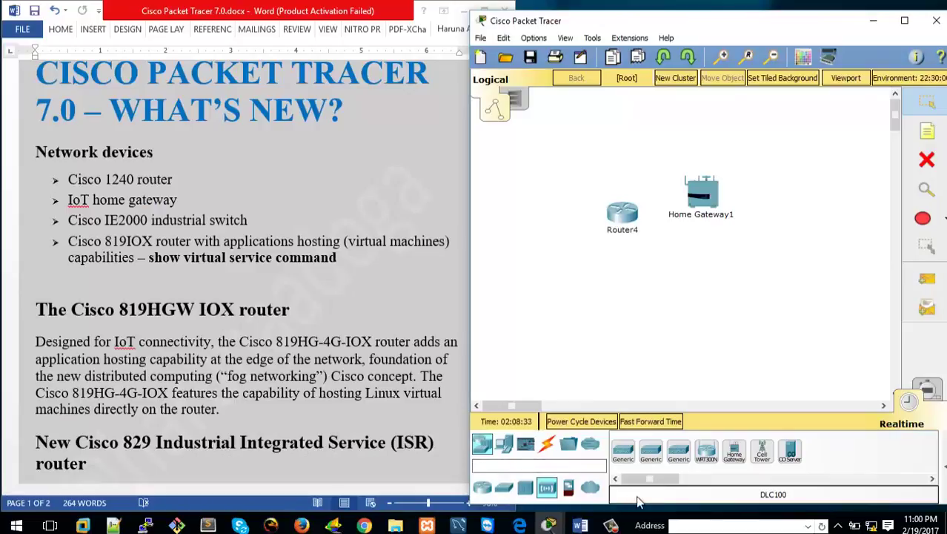
click(504, 487)
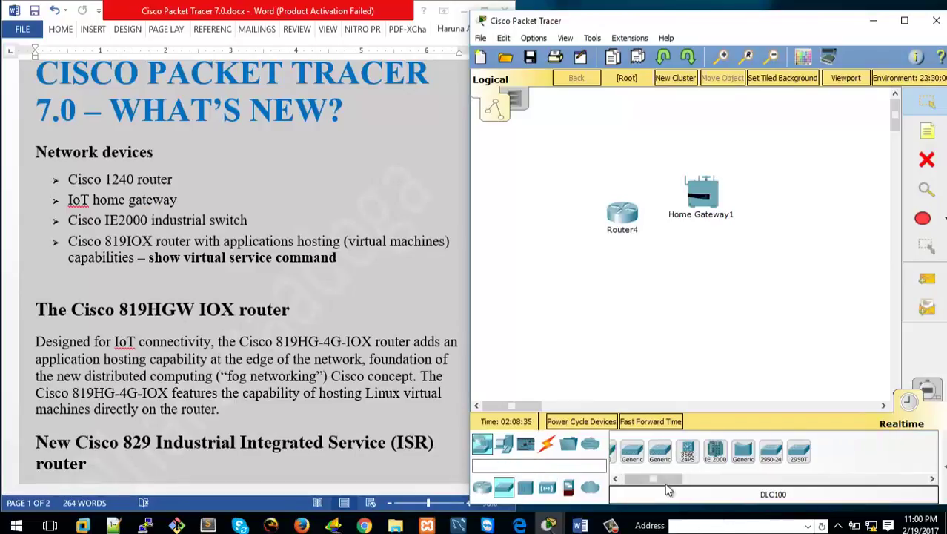
drag(665, 480, 685, 481)
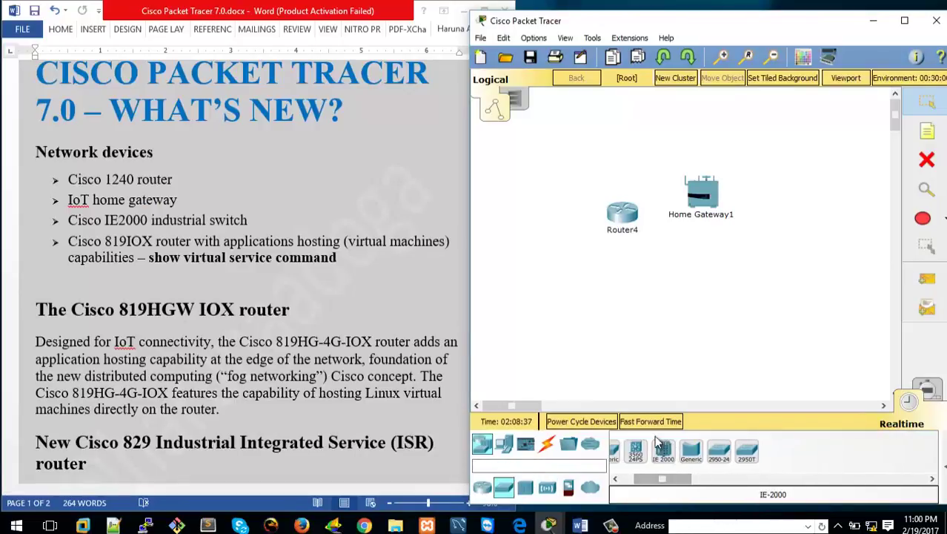
click(664, 453)
click(707, 289)
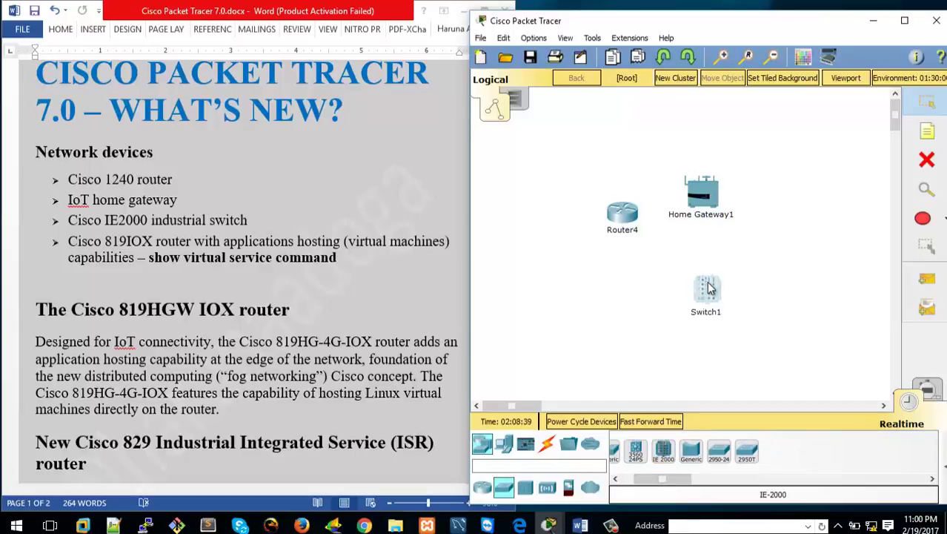
click(707, 289)
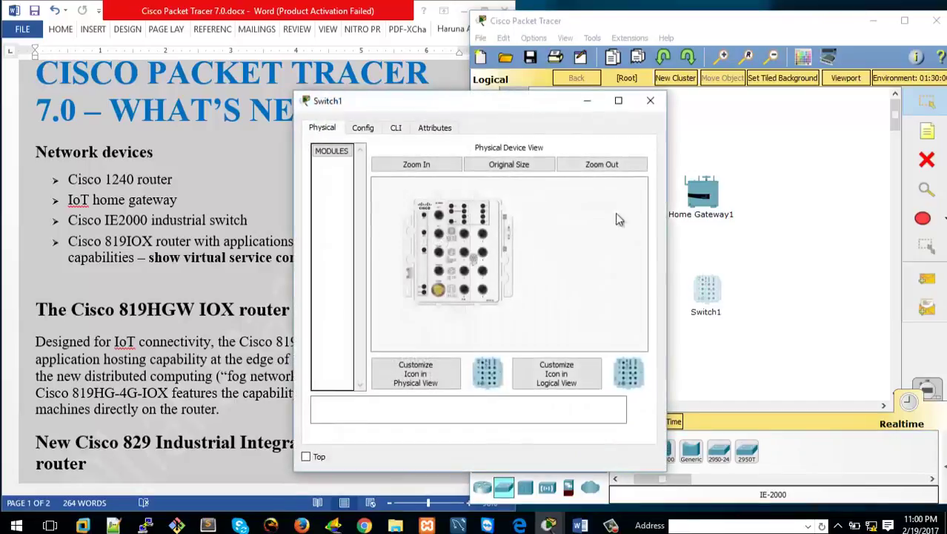
- In Switch1's CLI, run enable and show ip interface brief, then close the window
click(397, 128)
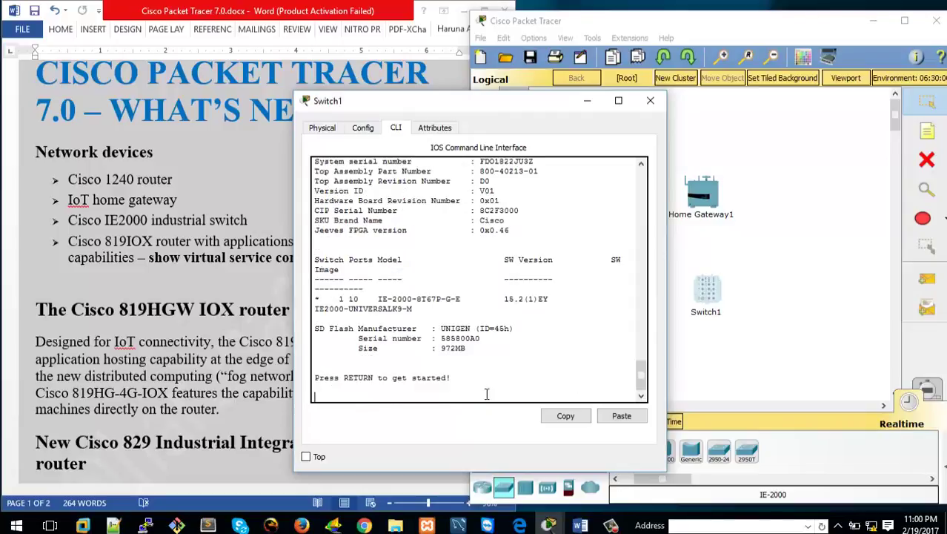
key(Return)
key(Return)
text(en)
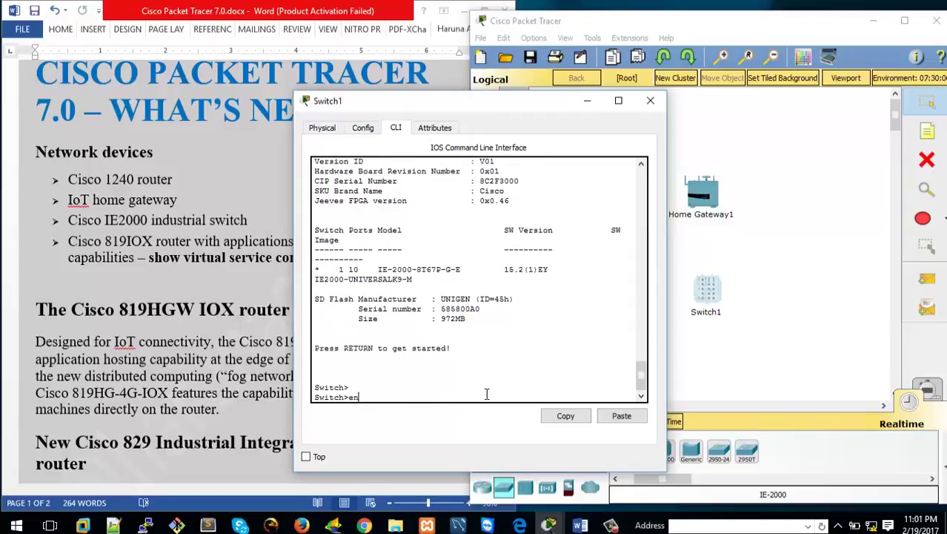
key(Return)
key(Return)
key(Return)
text(show)
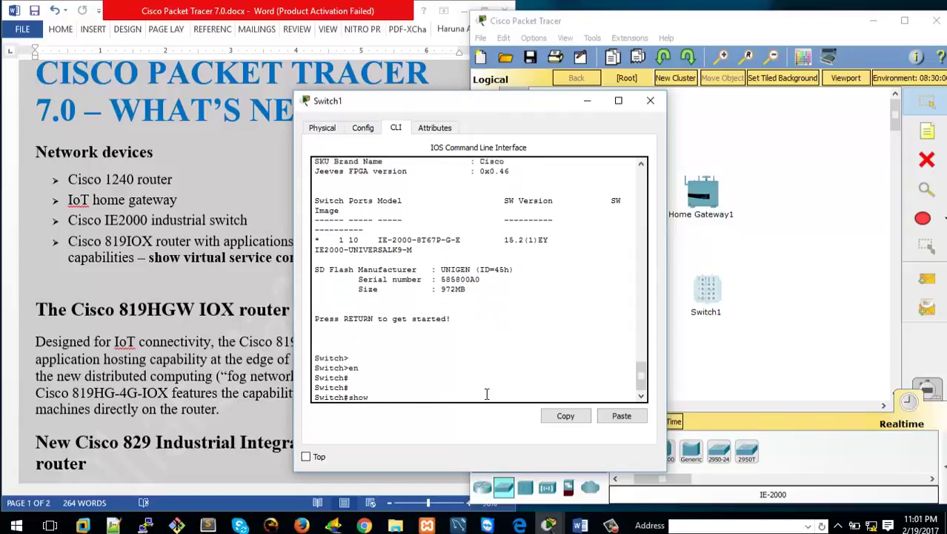
text( ip inter)
key(BackSpace)
text(erface brie)
key(Return)
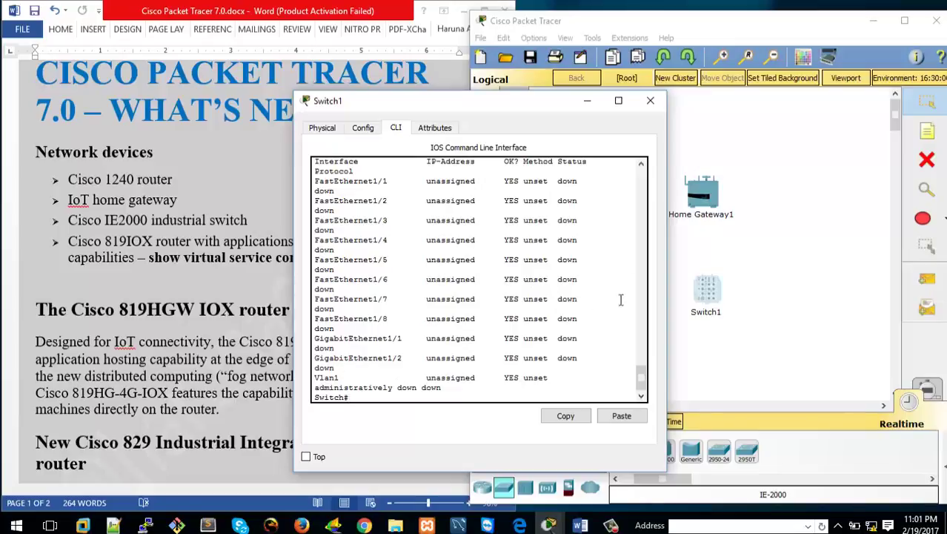
click(653, 101)
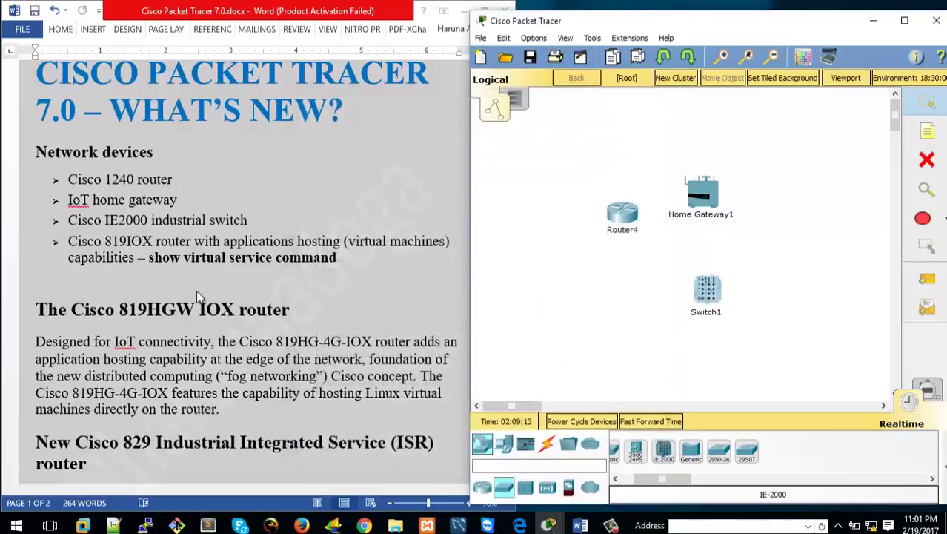
- Place an 819IOX router, Router5, on the workspace and open its device window
scroll(196, 291, down, 2)
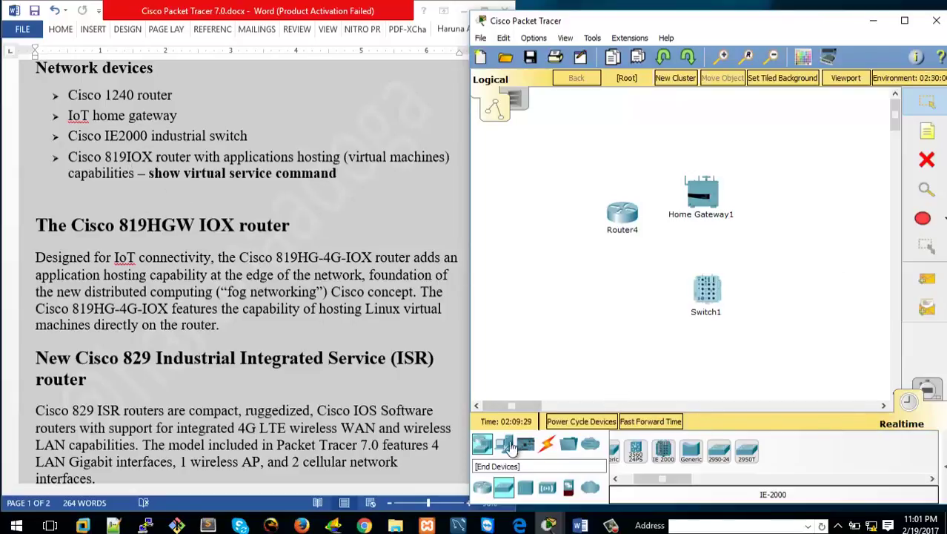
click(481, 489)
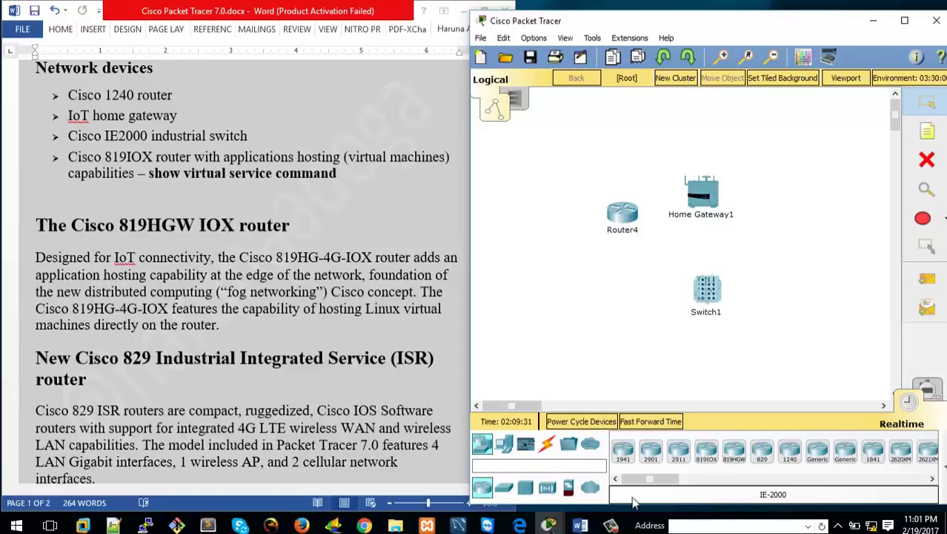
click(708, 460)
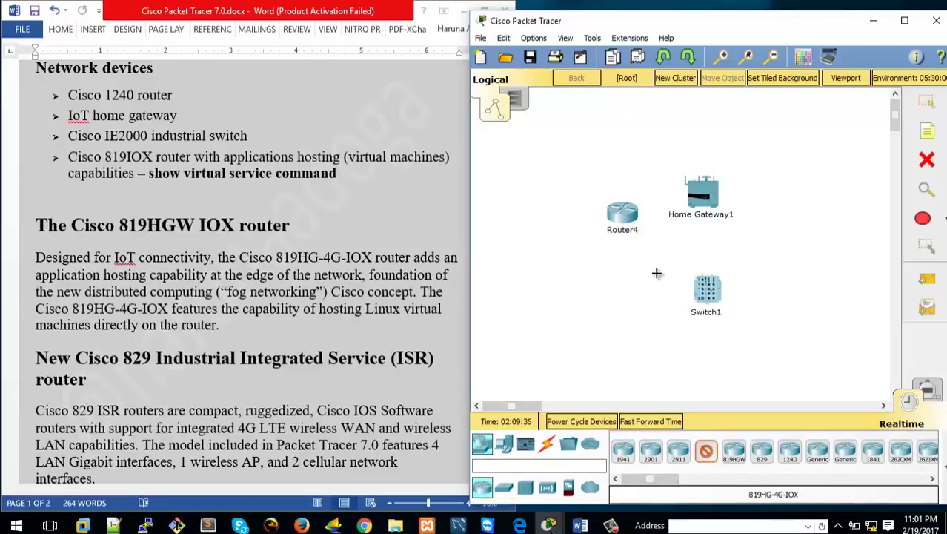
click(630, 274)
click(630, 269)
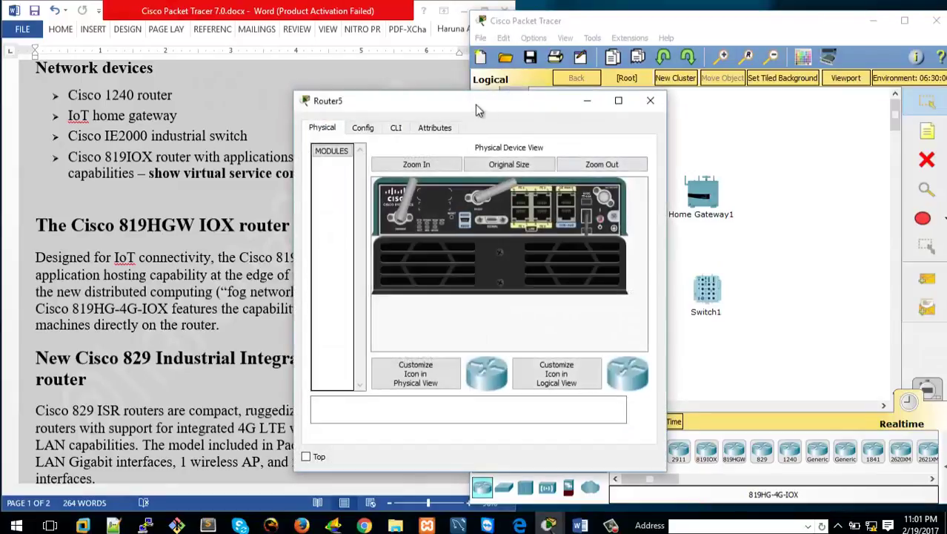
- Zoom in on Router5's physical view, then view its CLI boot output
drag(475, 105, 515, 69)
click(469, 138)
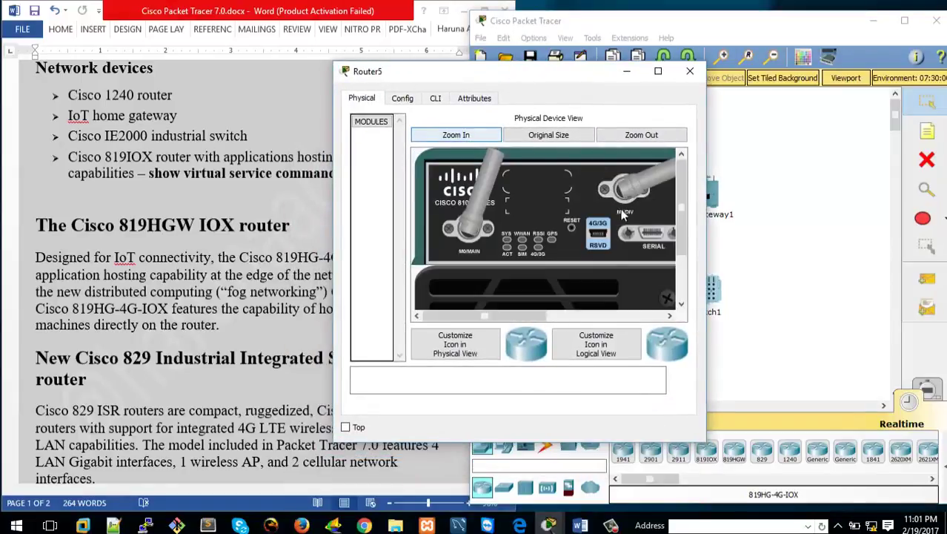
mouse_move(679, 180)
mouse_down()
mouse_move(688, 219)
mouse_move(684, 167)
mouse_up()
drag(544, 316, 654, 315)
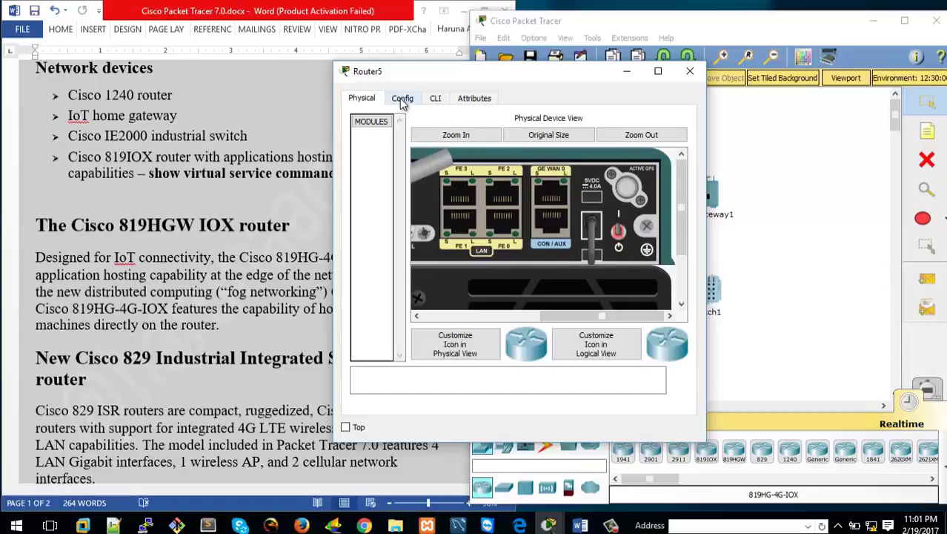
click(435, 98)
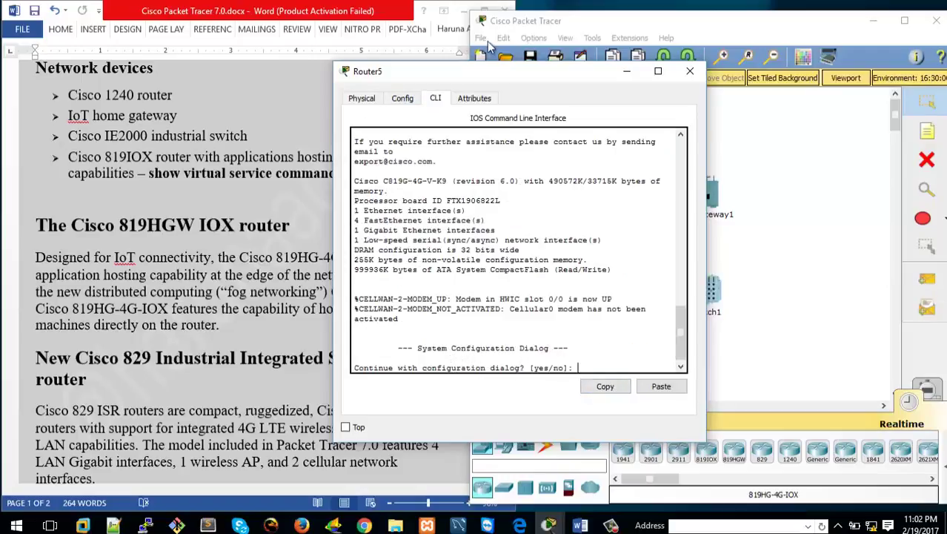
- Answer no to Router5's setup dialog, enter enable, and run show ip interface brief
drag(490, 67, 576, 46)
text(no)
key(Return)
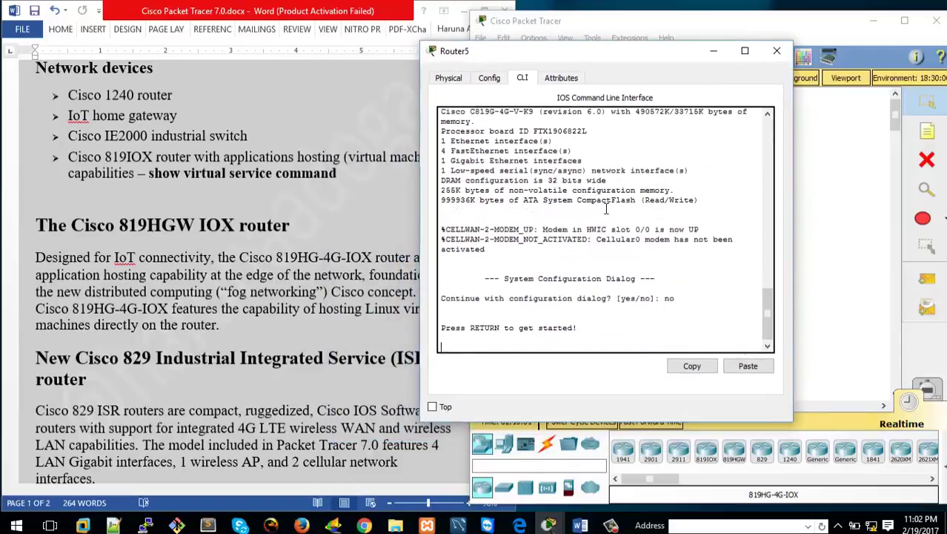
key(Return)
text(en)
key(Return)
key(Return)
key(Return)
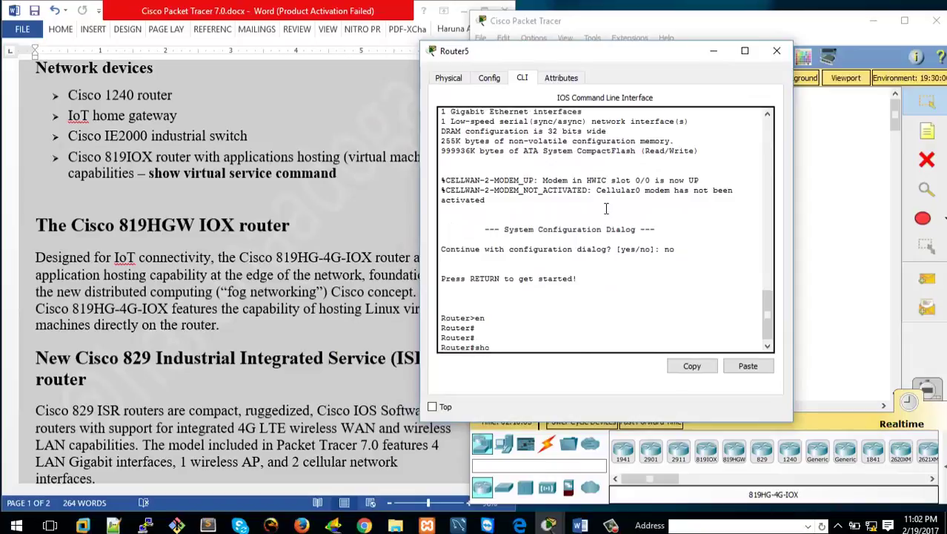
text(show ip interface brief)
key(Return)
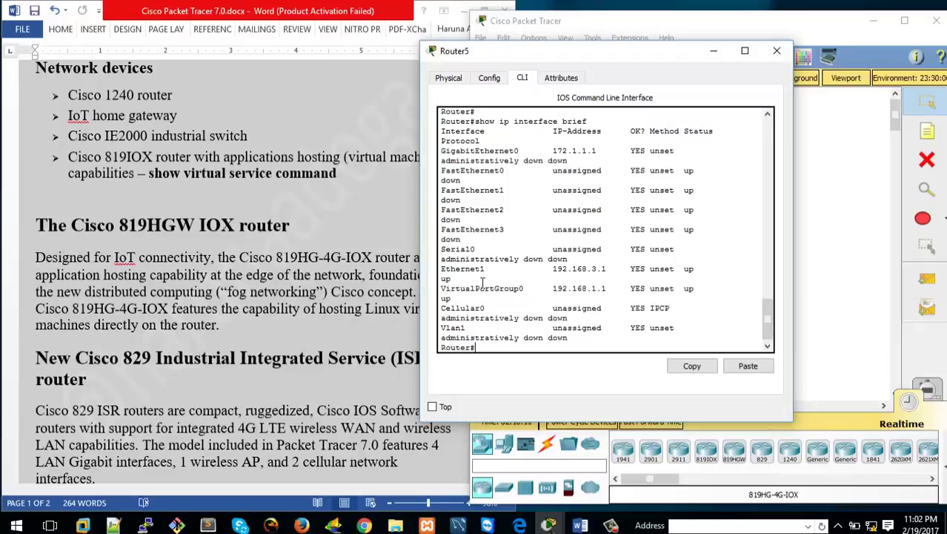
- Highlight VirtualPortGroup0 and Cellular0, widen Router5's window, and type show virtual-service
double_click(526, 288)
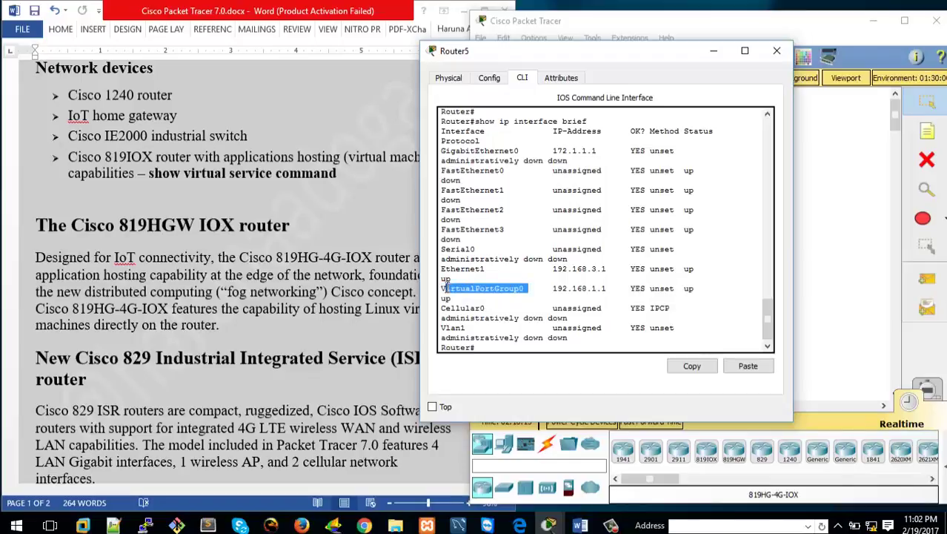
click(530, 289)
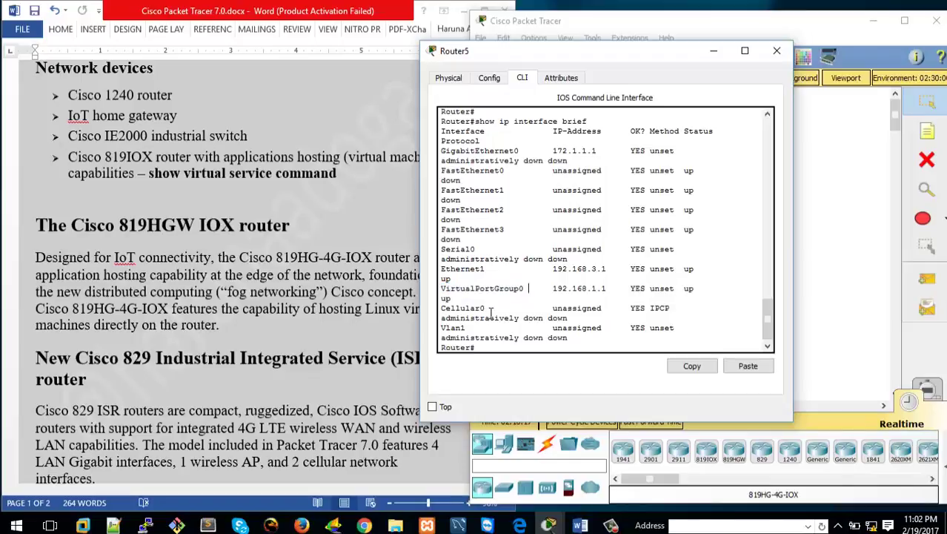
drag(494, 311, 440, 308)
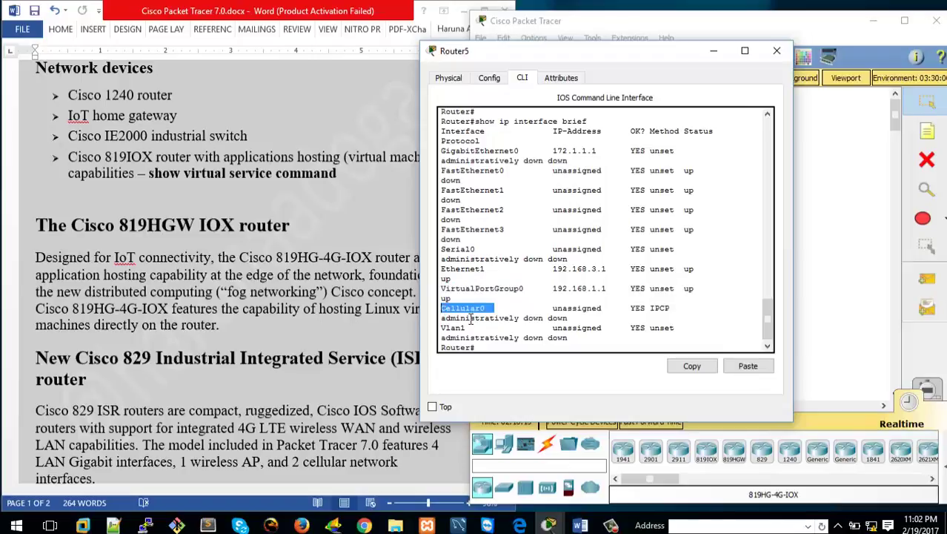
click(470, 317)
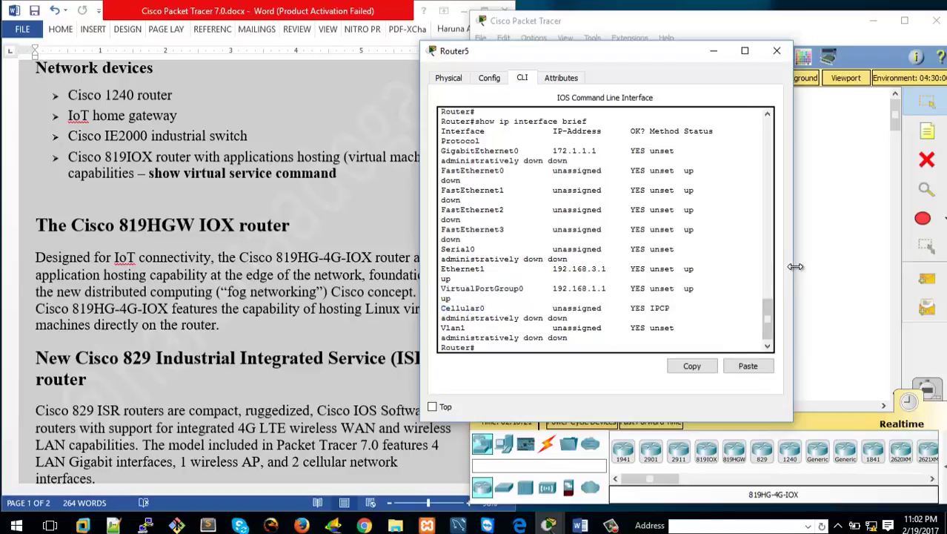
drag(792, 269, 859, 275)
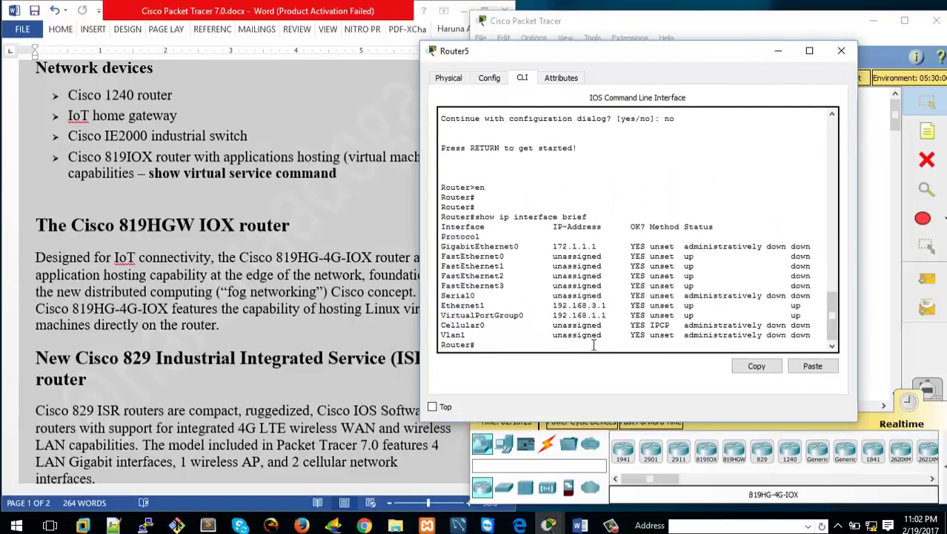
key(Return)
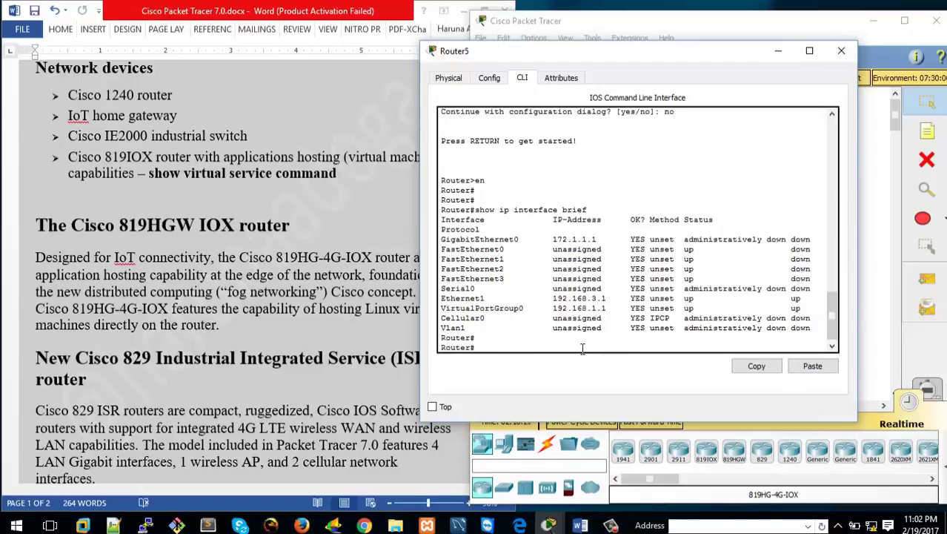
text(show virtu)
key(Tab)
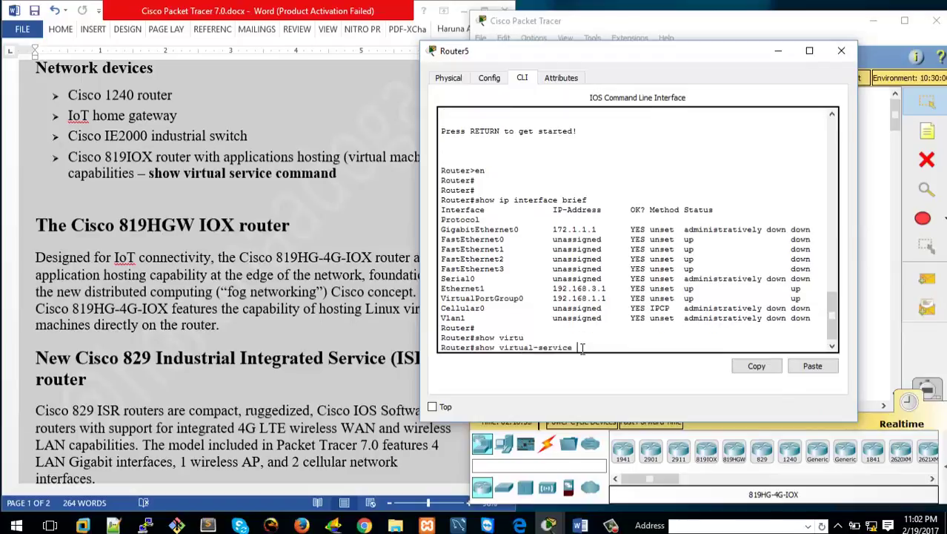
- Run show virtual-service to see KVM, 256 MB memory and 737 MB flash, then close Router5
key(Return)
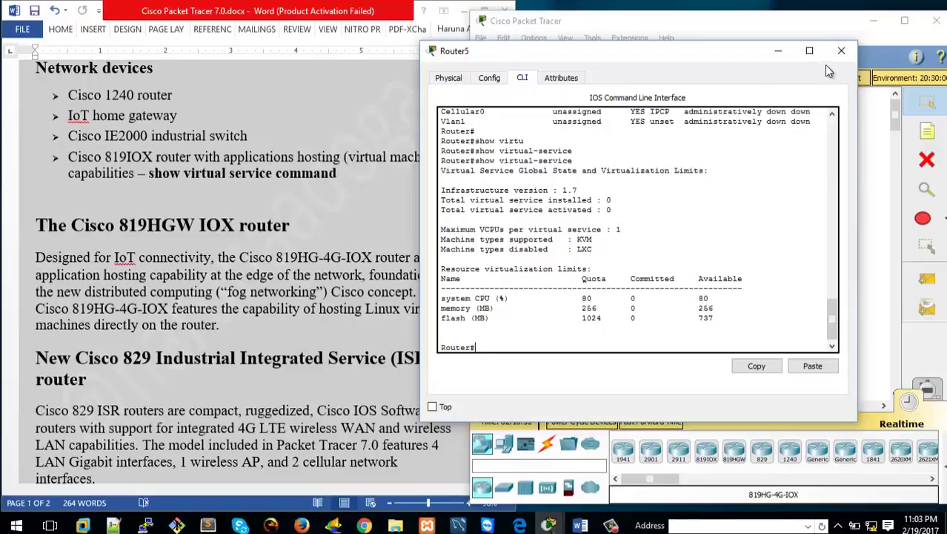
click(840, 51)
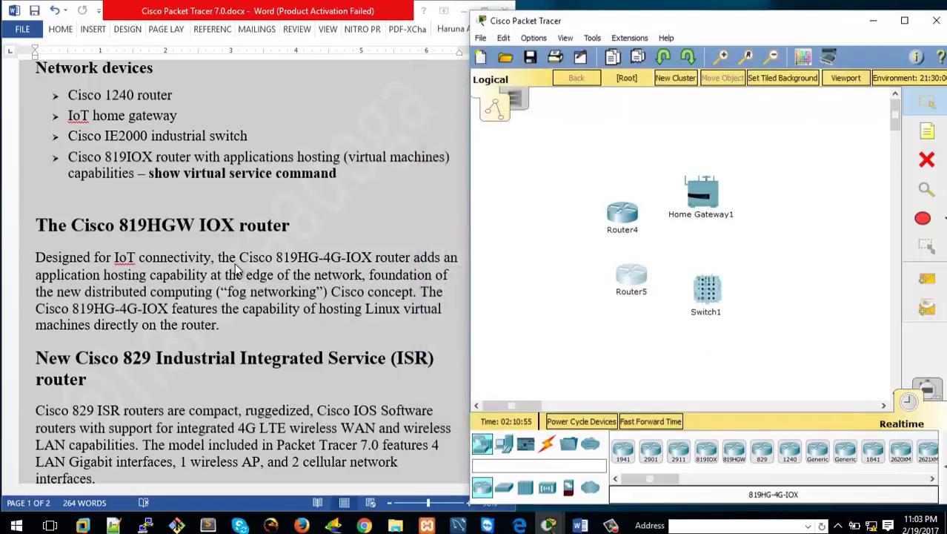
- Place an 819HGW router, Router6, in an empty workspace area and open its window
scroll(232, 262, down, 3)
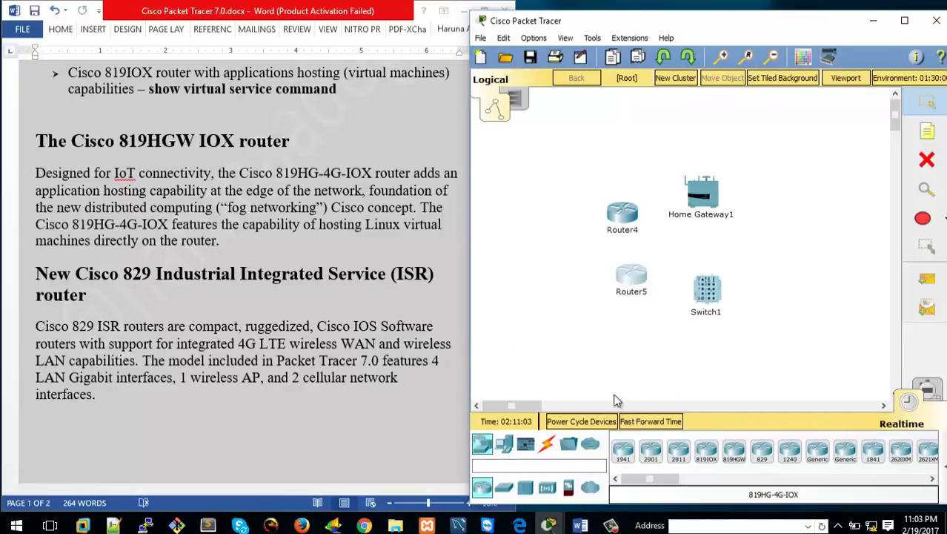
click(771, 406)
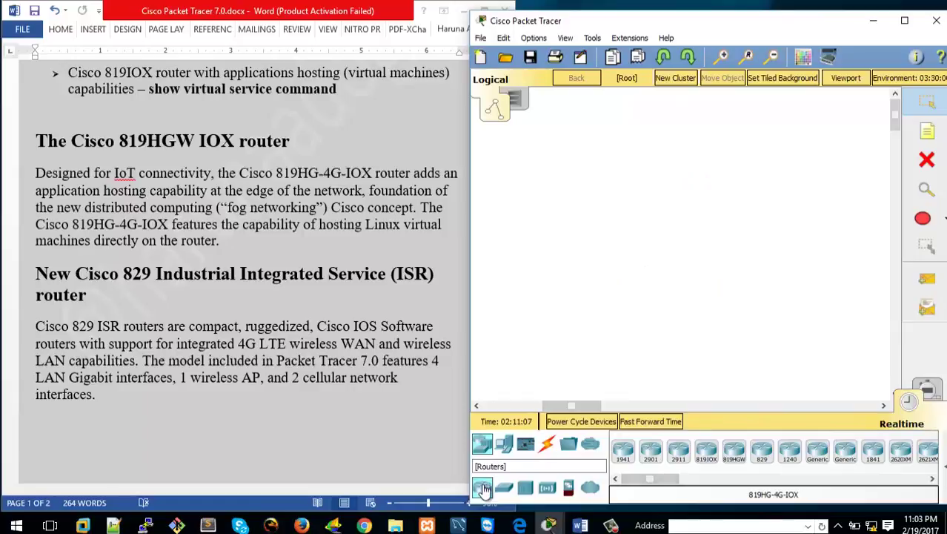
click(743, 457)
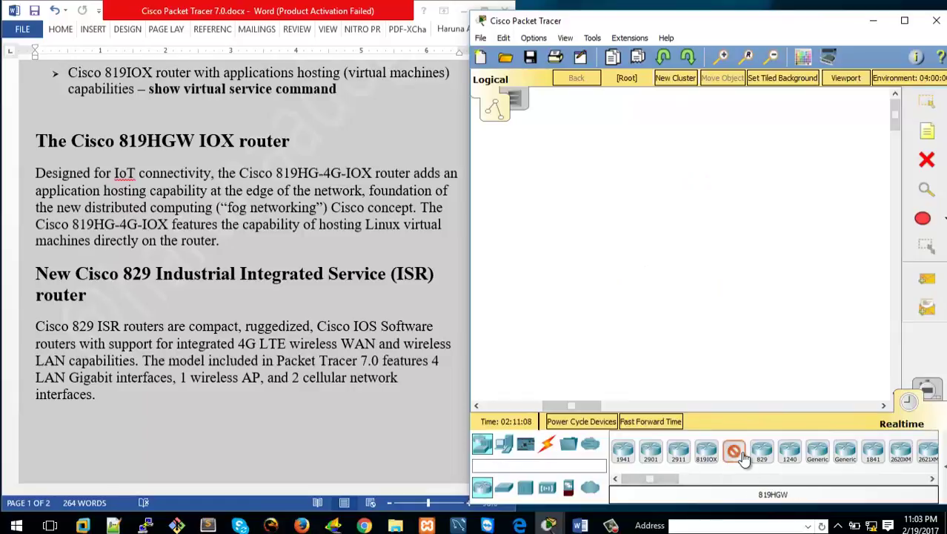
click(655, 204)
click(653, 206)
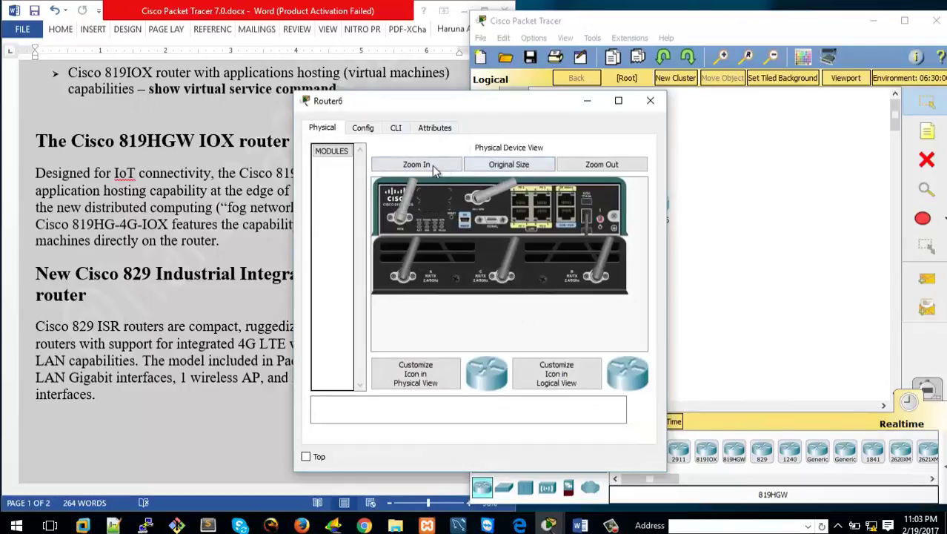
- Zoom in on Router6's physical view, then view its CLI boot output
click(432, 165)
drag(466, 343, 489, 346)
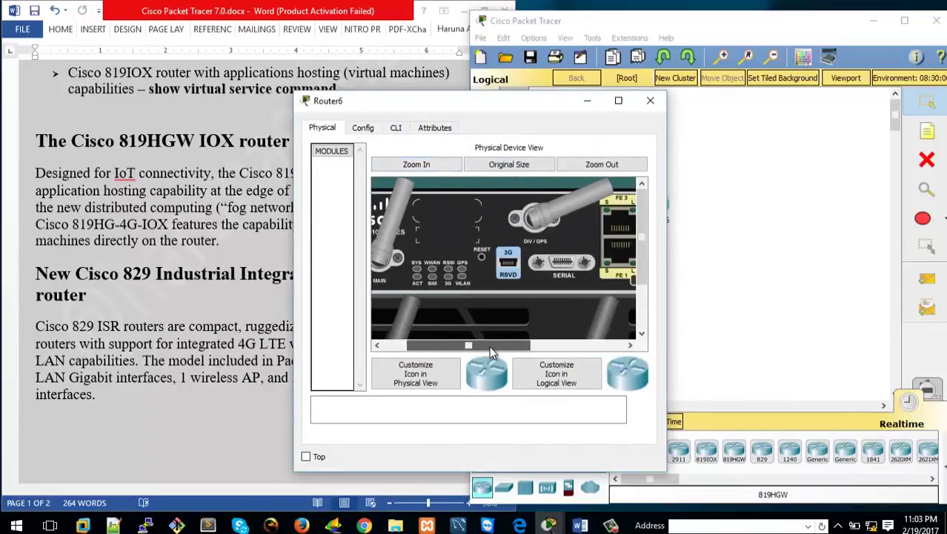
drag(489, 345, 598, 352)
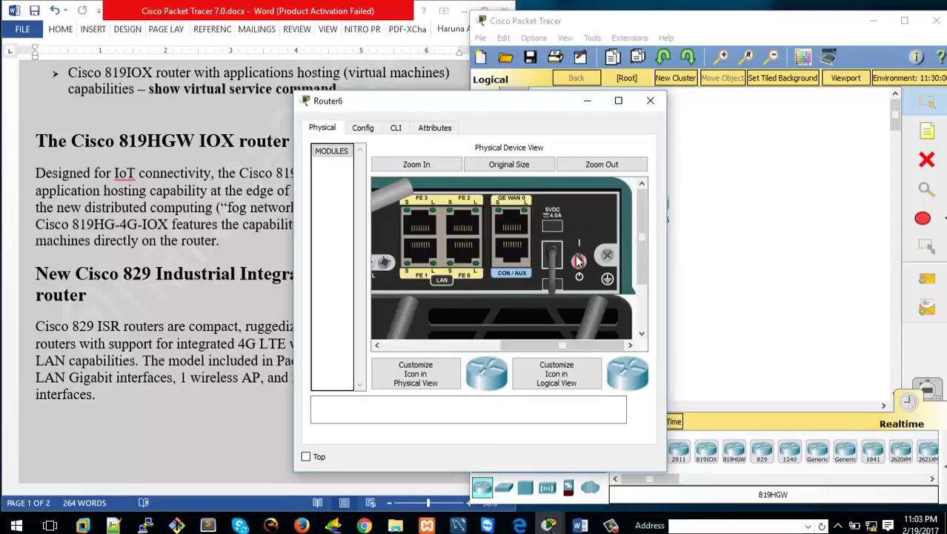
click(394, 129)
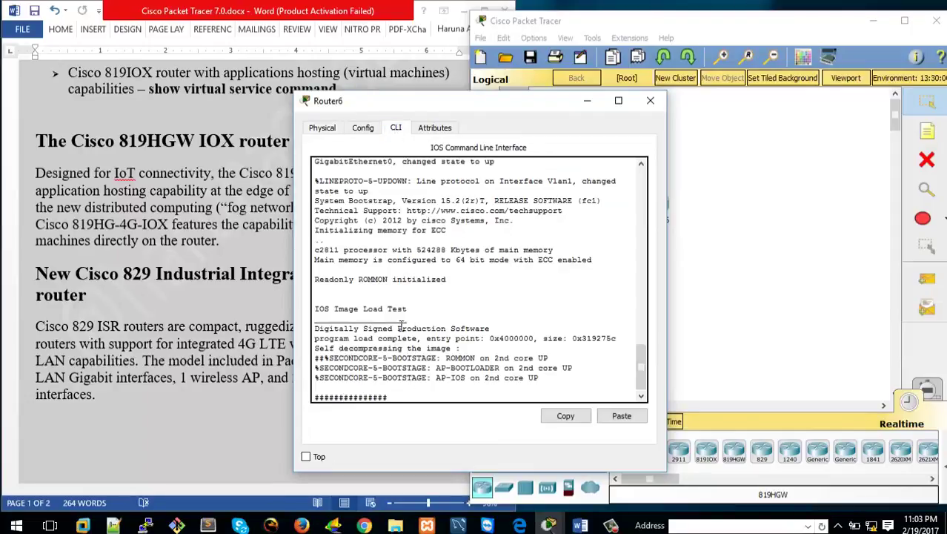
- Move Router6's window right while its boot finishes at the configuration dialog prompt
drag(474, 103, 660, 92)
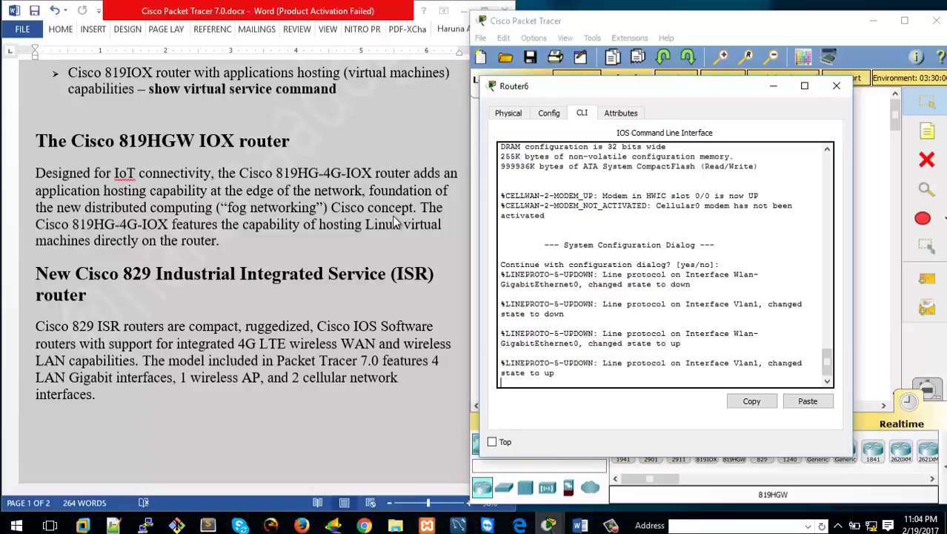
- Decline Router6's initial configuration dialog with 'no' and enter privileged mode with 'en'
key(Return)
key(Return)
key(Return)
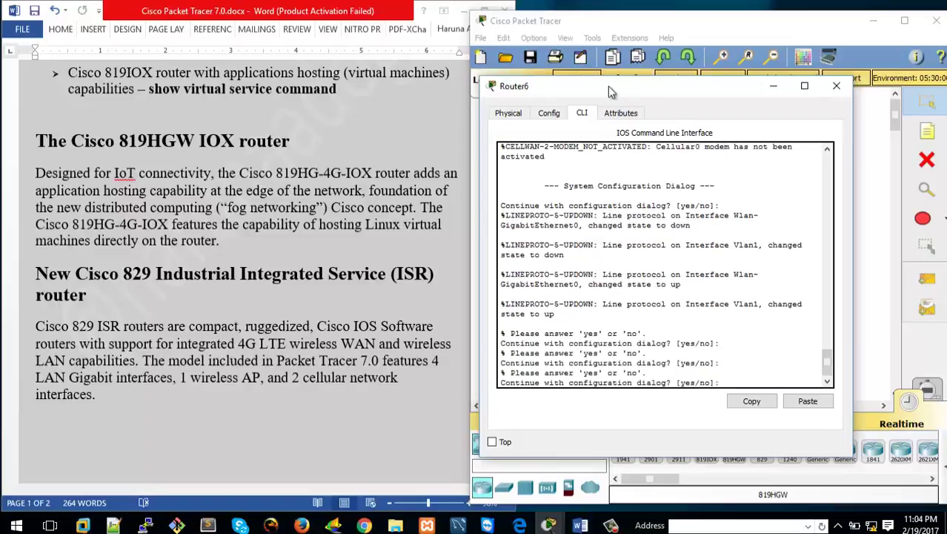
drag(608, 86, 531, 71)
text(n)
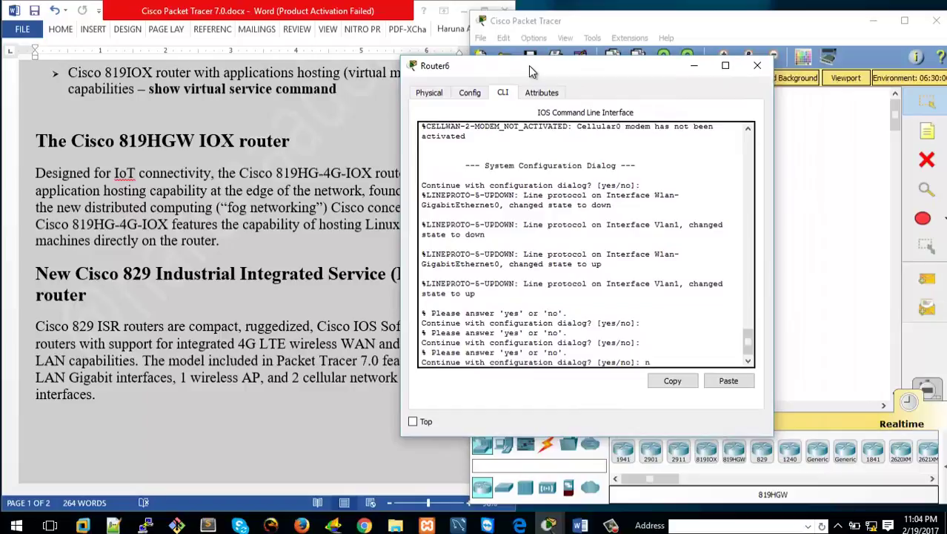
text(o)
key(Return)
key(Return)
key(Return)
text(en)
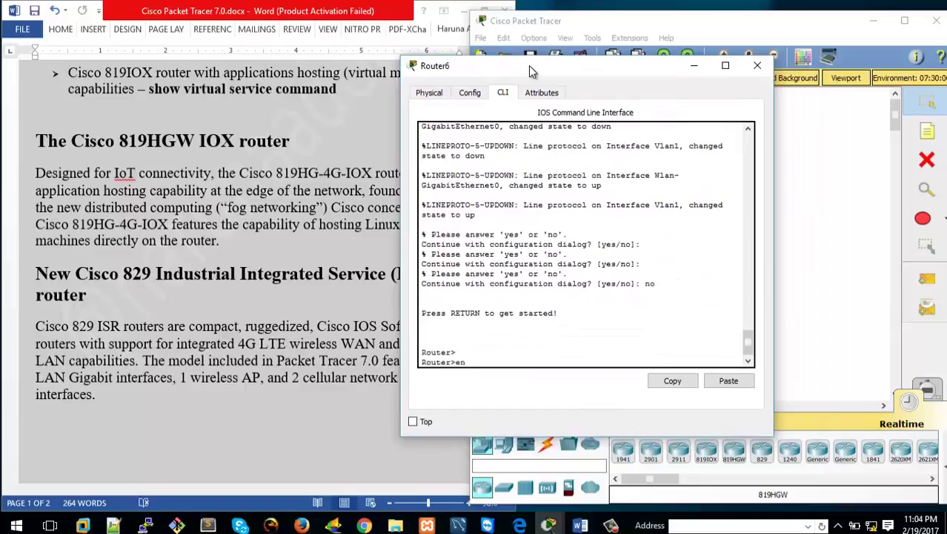
key(Return)
- Run 'show ip interface brief' on Router6, then close its window and return to the Word notes
text(show ip)
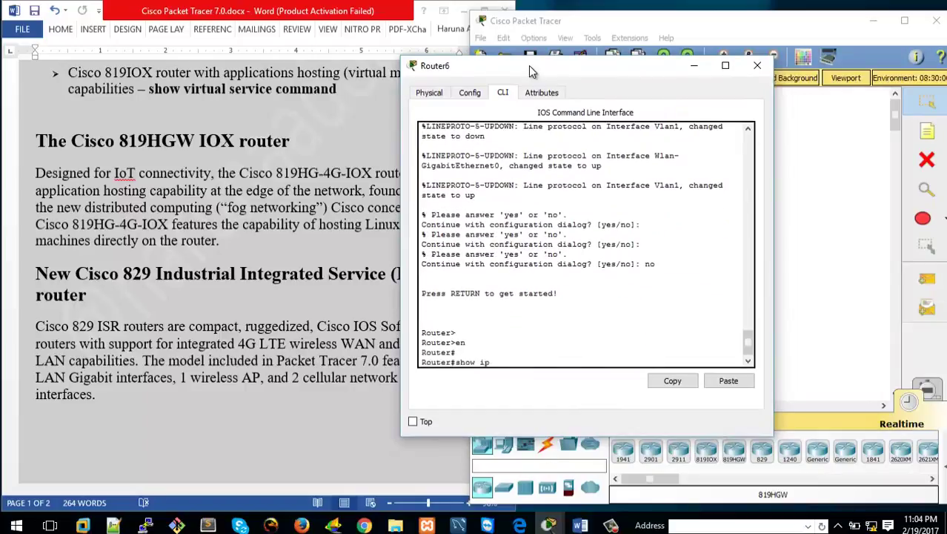
text( interface bir)
key(Tab)
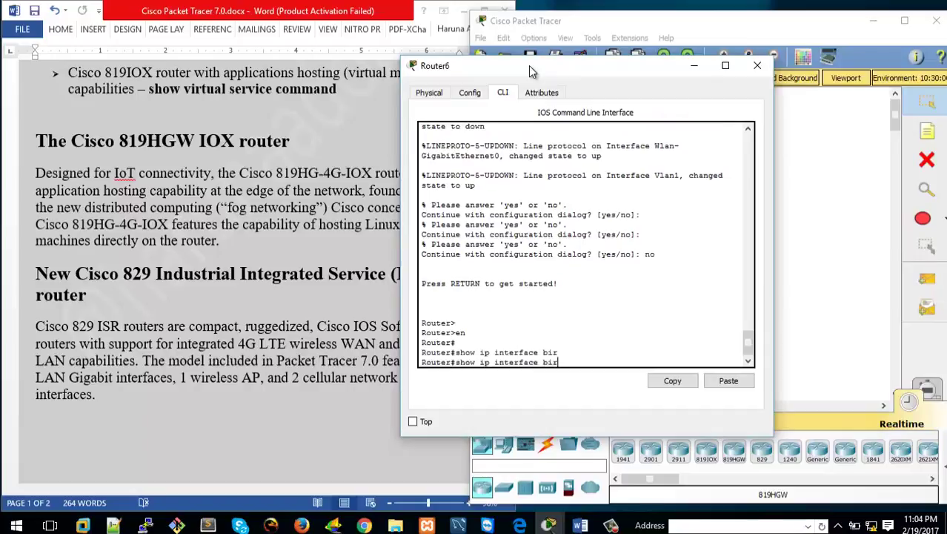
key(BackSpace)
text(bri)
key(Tab)
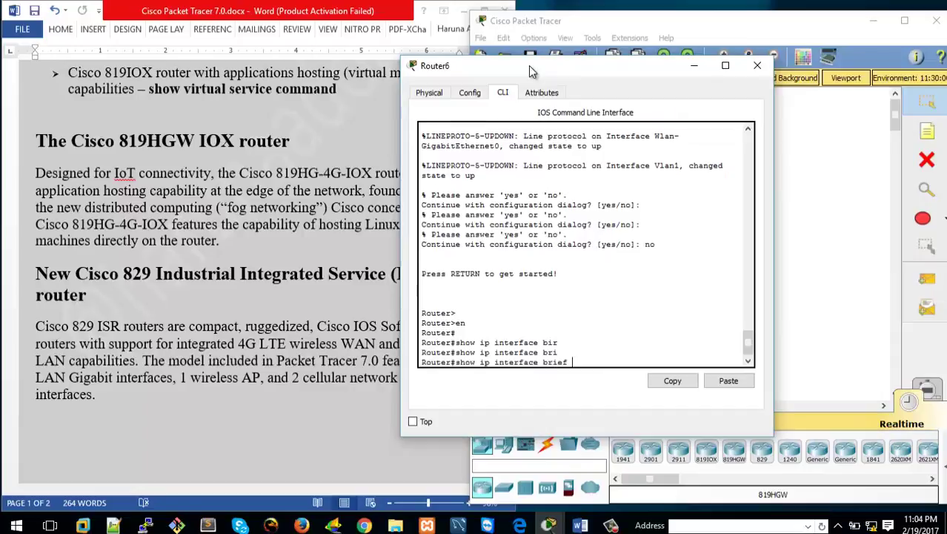
key(Return)
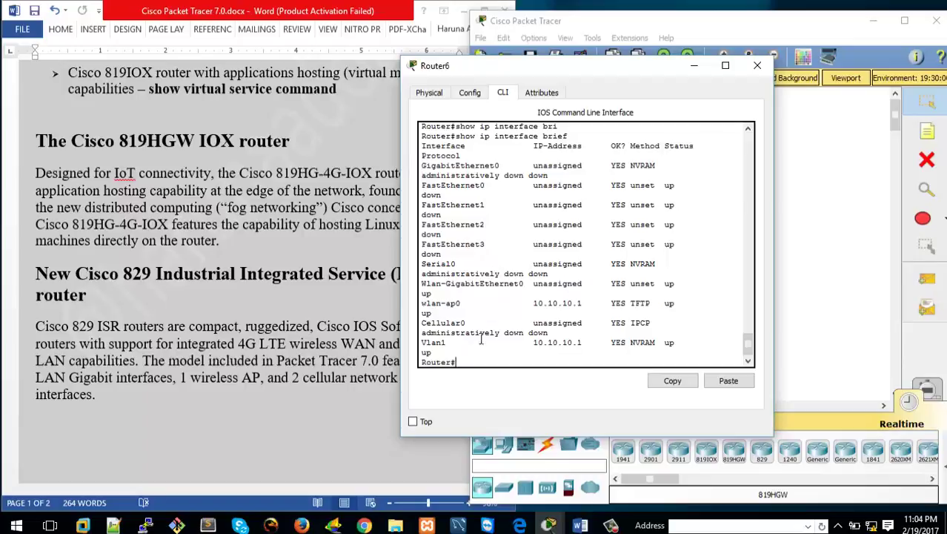
click(758, 68)
click(221, 284)
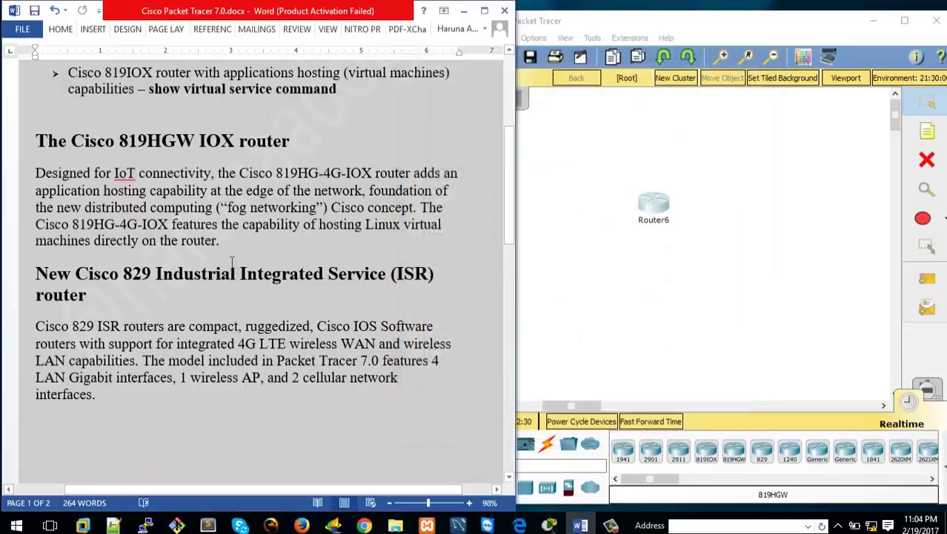
- Back in Packet Tracer, browse the Switches models, then list the router models including the 829
scroll(234, 263, down, 2)
scroll(234, 263, down, 2)
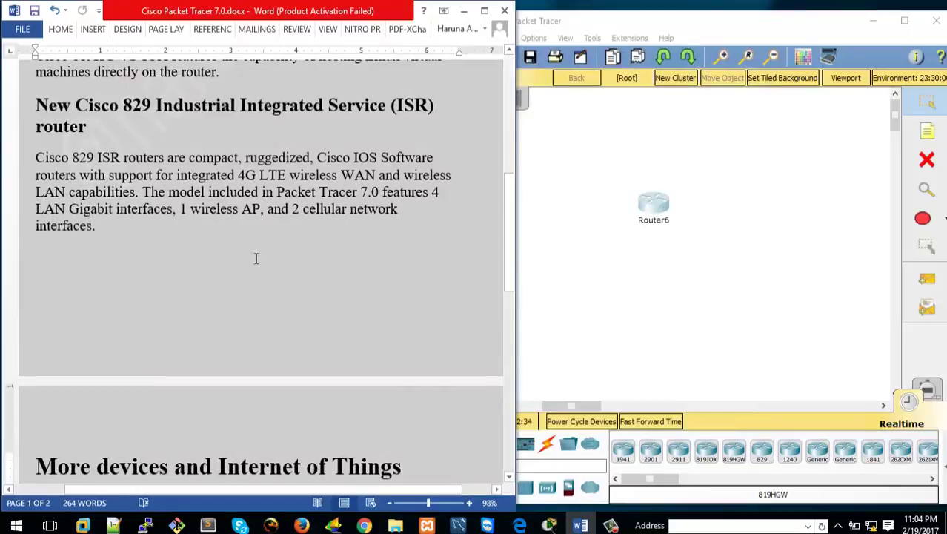
click(756, 335)
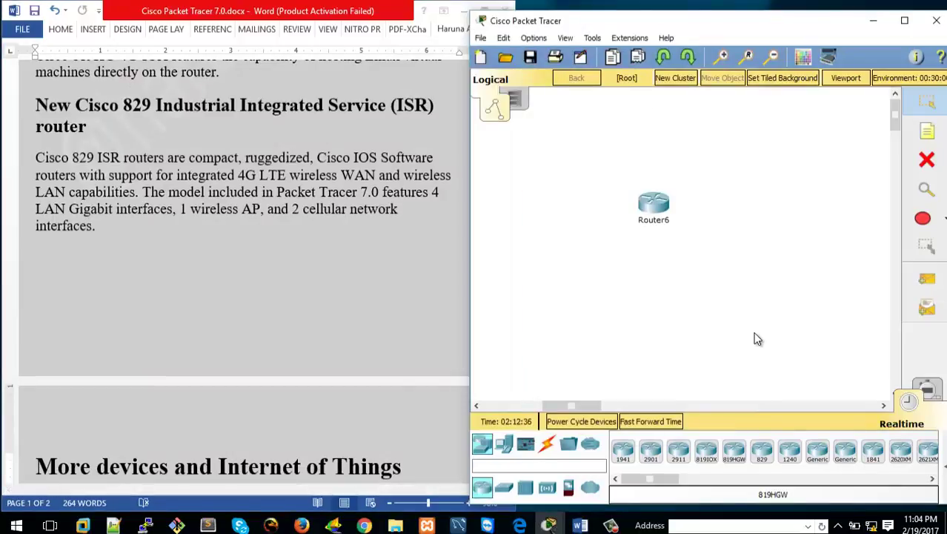
scroll(756, 335, down, 3)
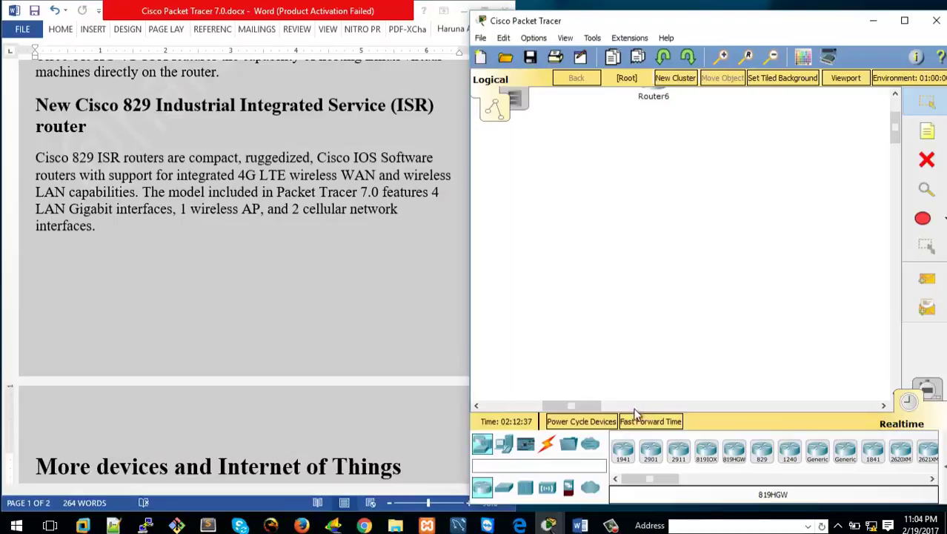
click(503, 487)
drag(677, 483, 653, 486)
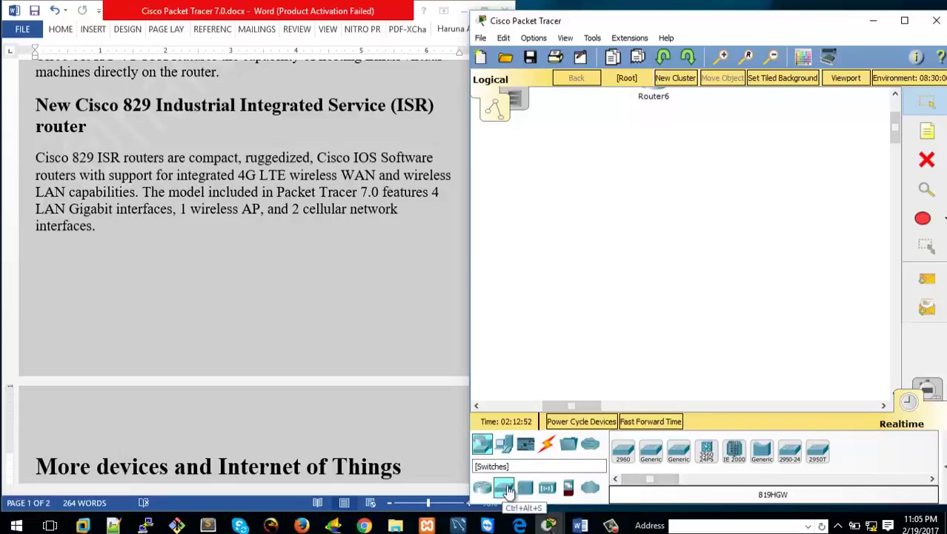
click(483, 492)
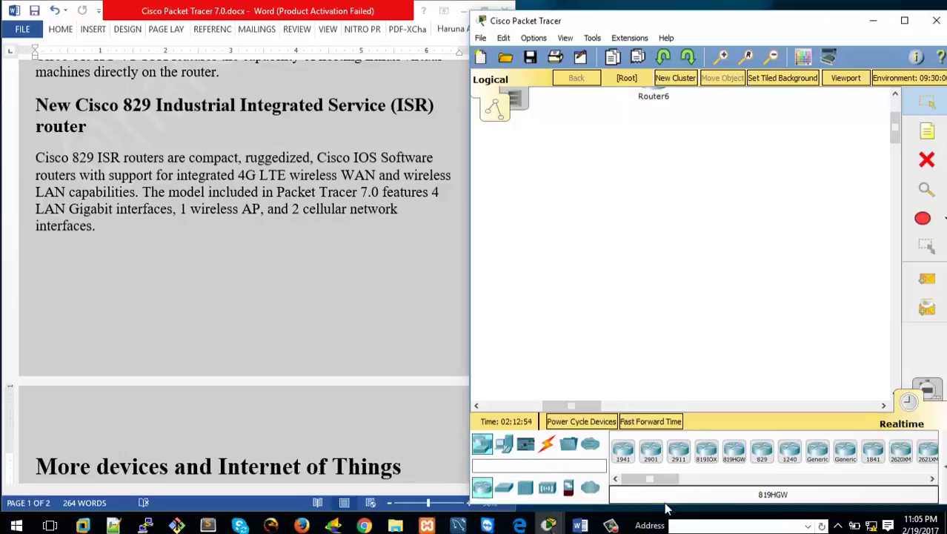
- Place an 829 router as Router7 and enlarge its physical view picture
click(764, 455)
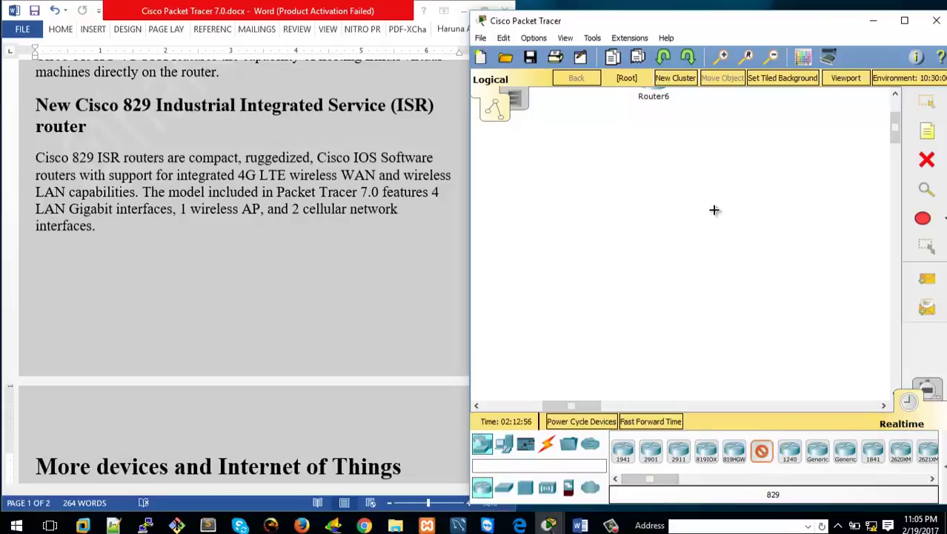
click(714, 209)
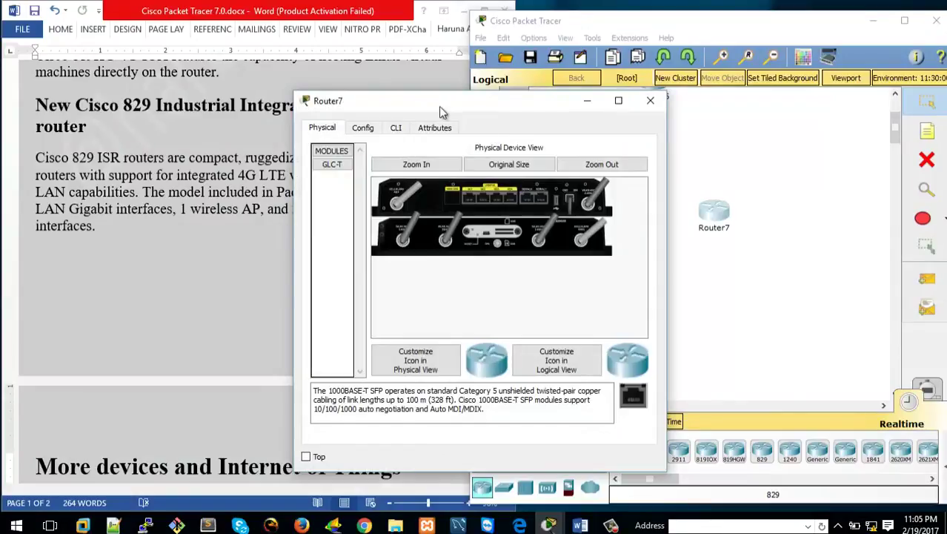
drag(439, 106, 563, 66)
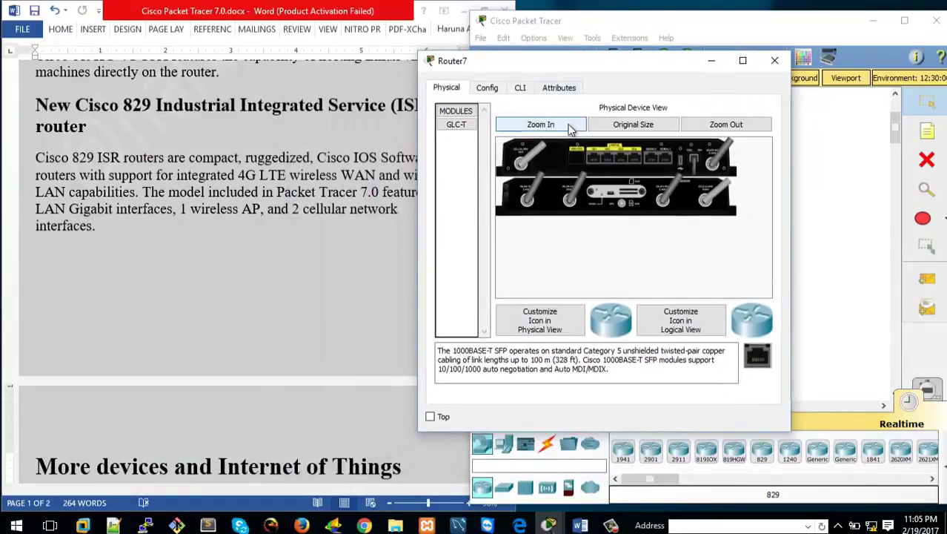
click(545, 125)
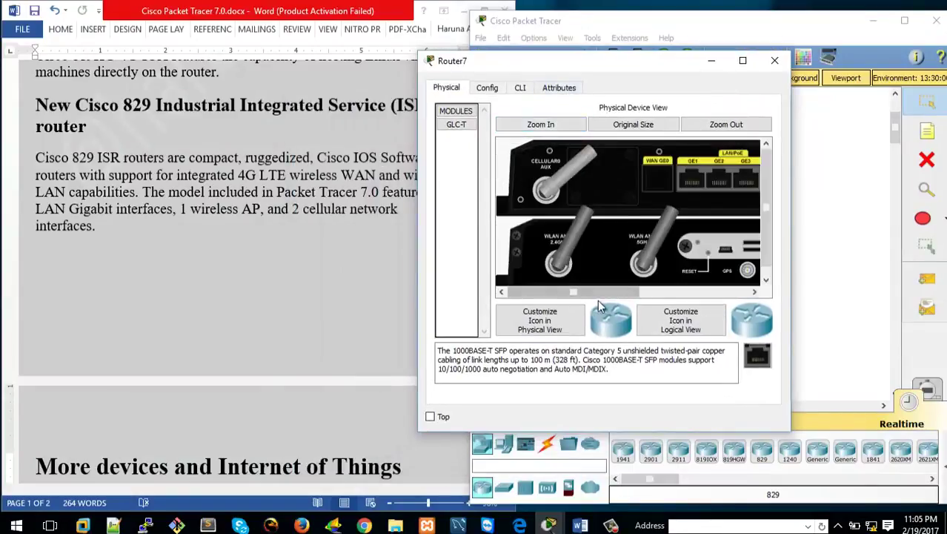
drag(597, 291, 585, 312)
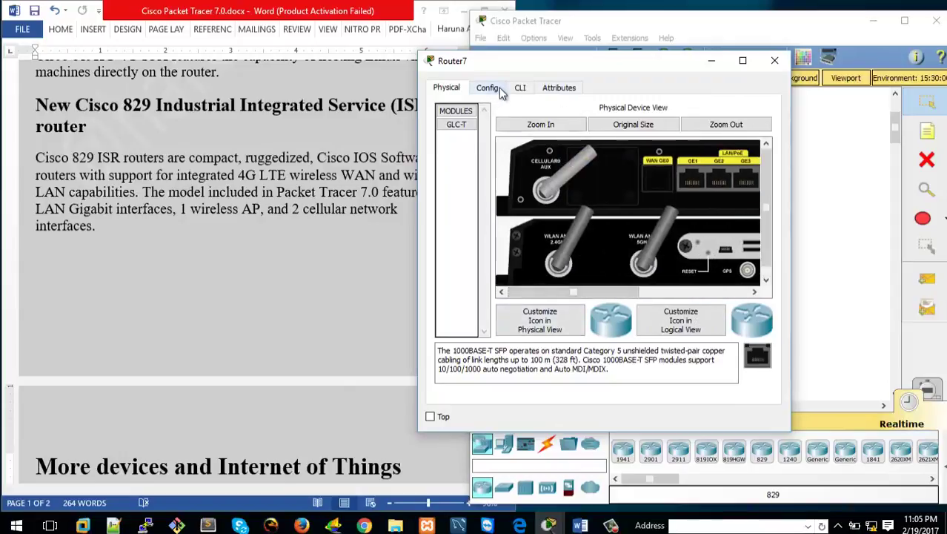
- In Router7's CLI, answer 'no' to setup, enter 'en', and run 'show ip interface brief'
click(524, 89)
text(no)
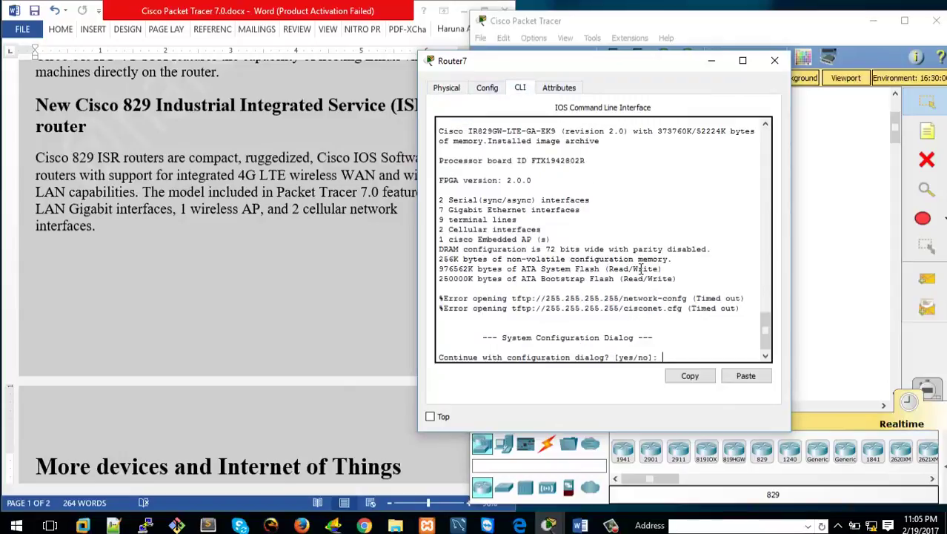
key(Return)
key(Return)
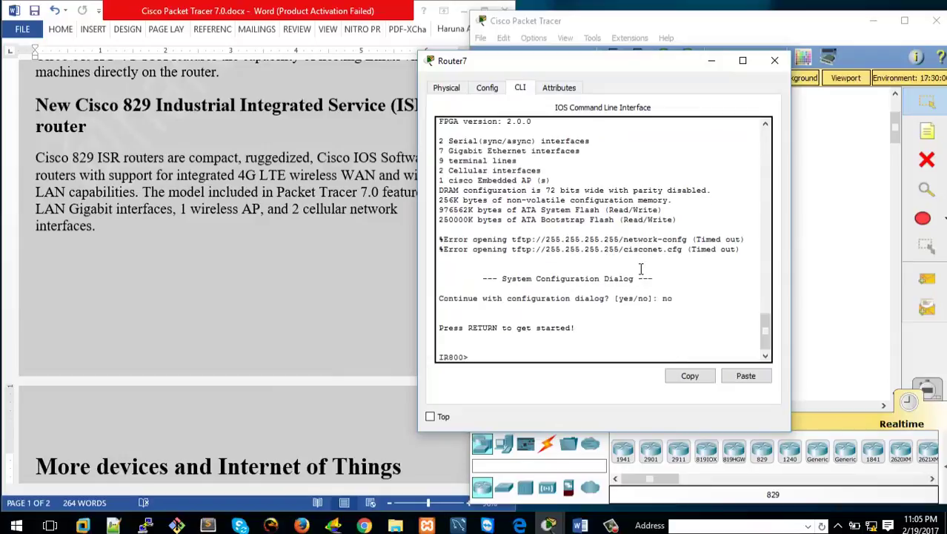
text(en)
key(Return)
text(s)
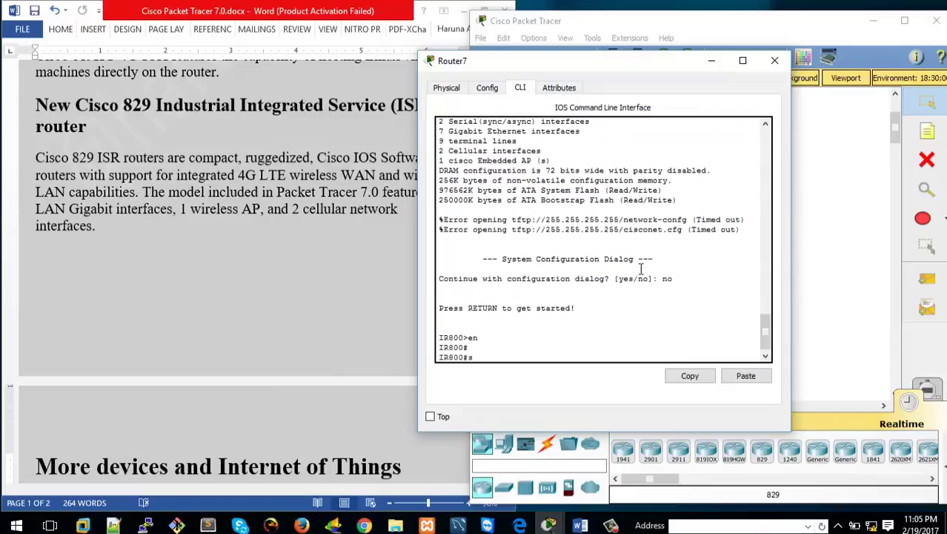
text(how ip interface brief)
key(Return)
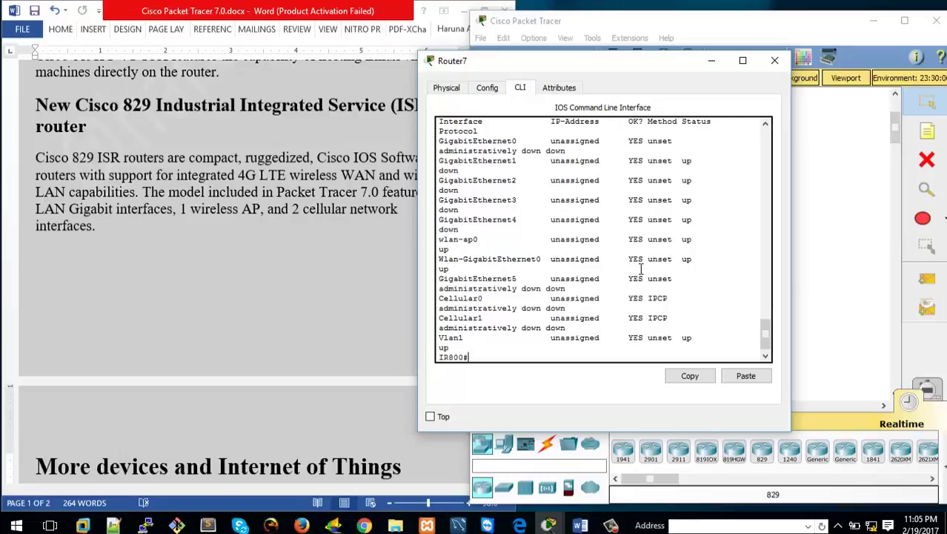
- Run 'show version' on Router7 and page through the output showing register 0x2102
text(show v er)
key(BackSpace)
key(BackSpace)
key(BackSpace)
text(ers)
key(Tab)
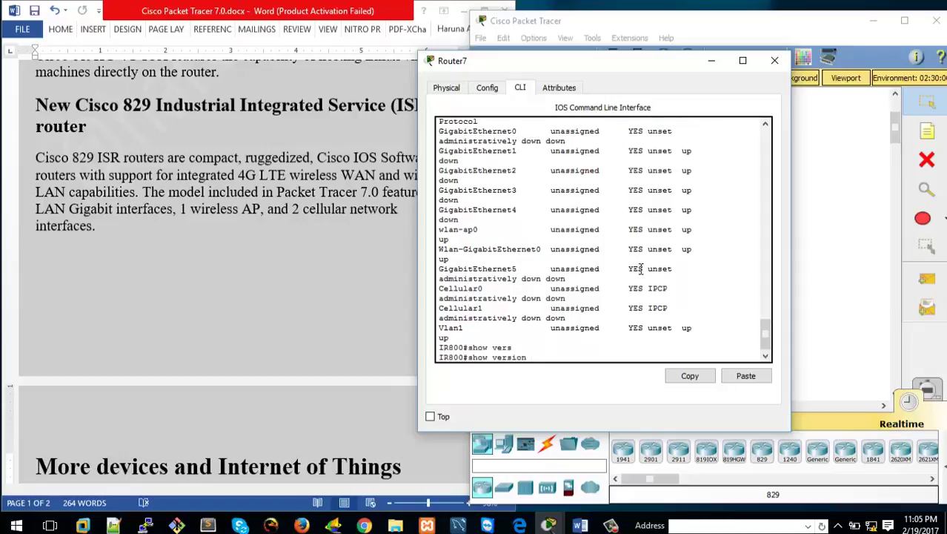
key(Return)
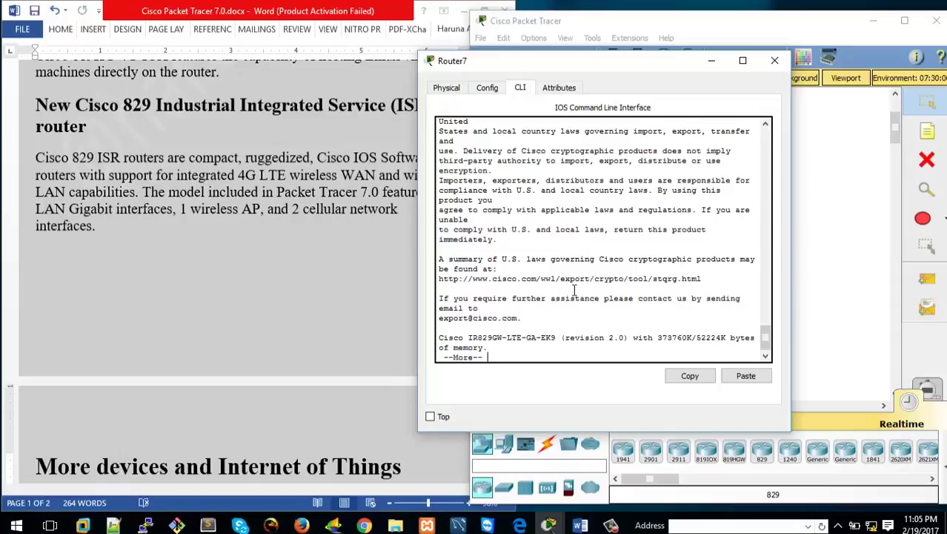
key(space)
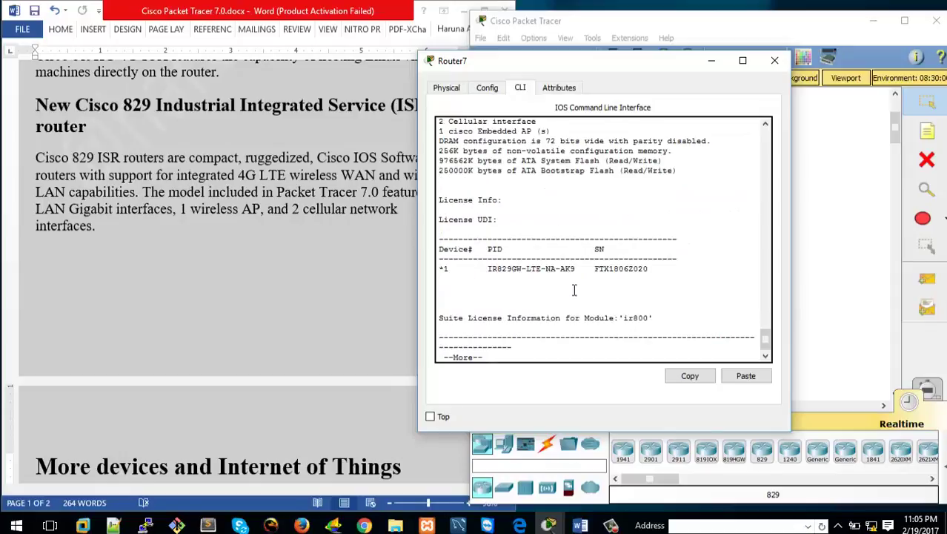
key(space)
click(292, 246)
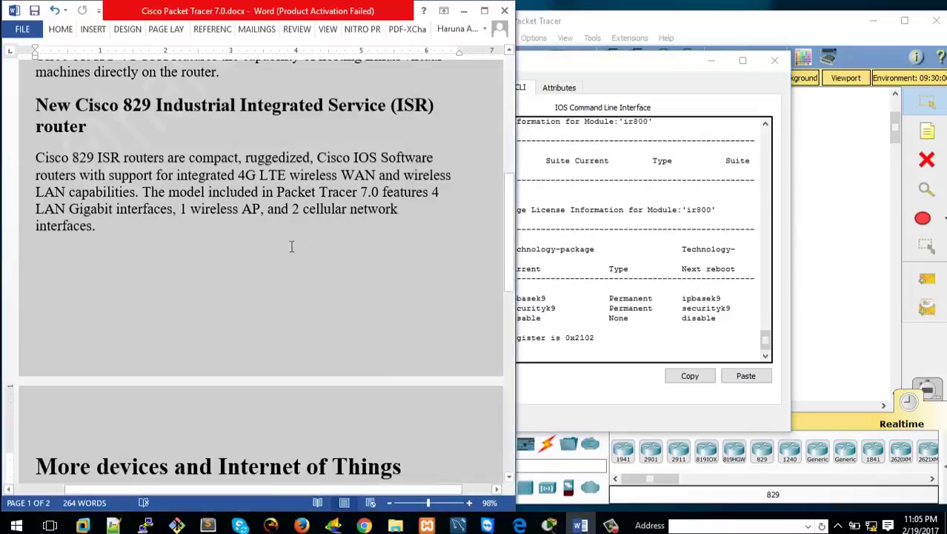
- Scroll the Word notes to the next section, then close Router7's window to reveal the workspace
scroll(291, 246, down, 8)
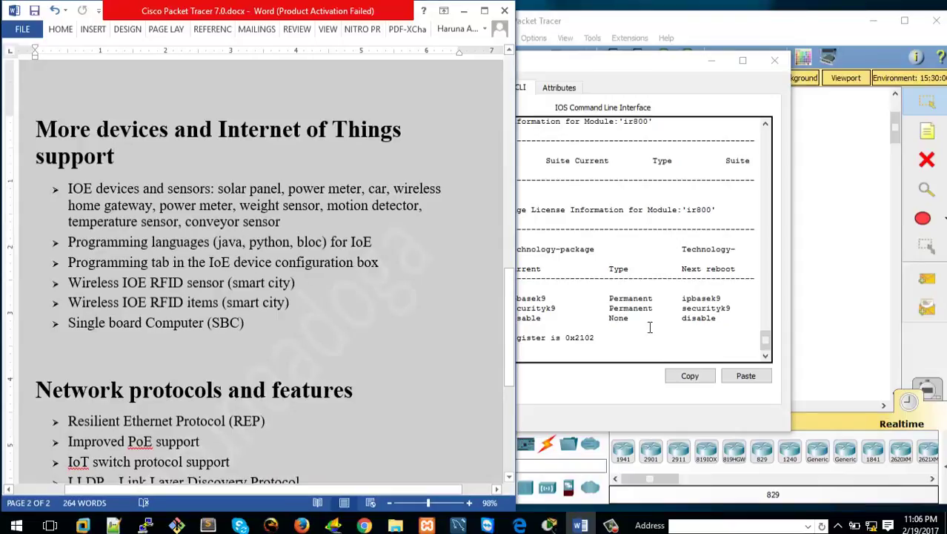
click(775, 60)
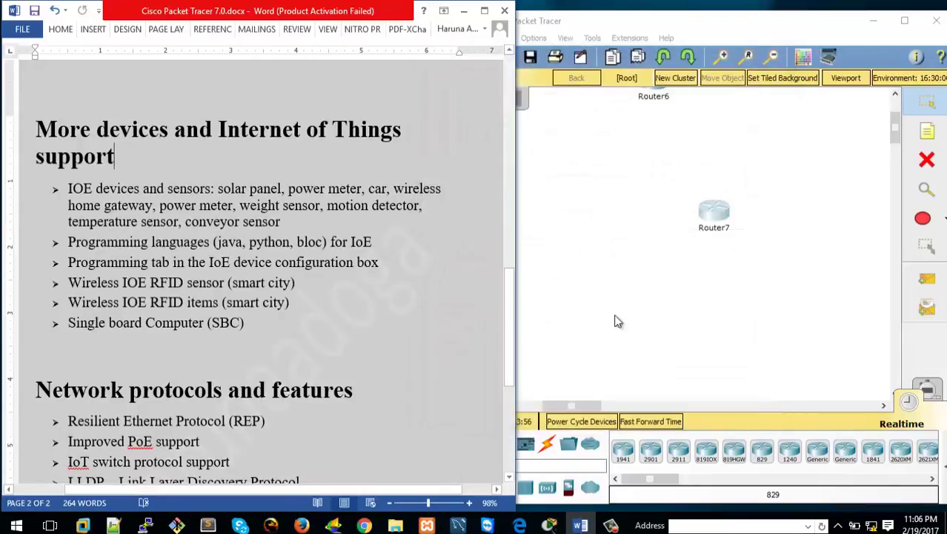
click(652, 307)
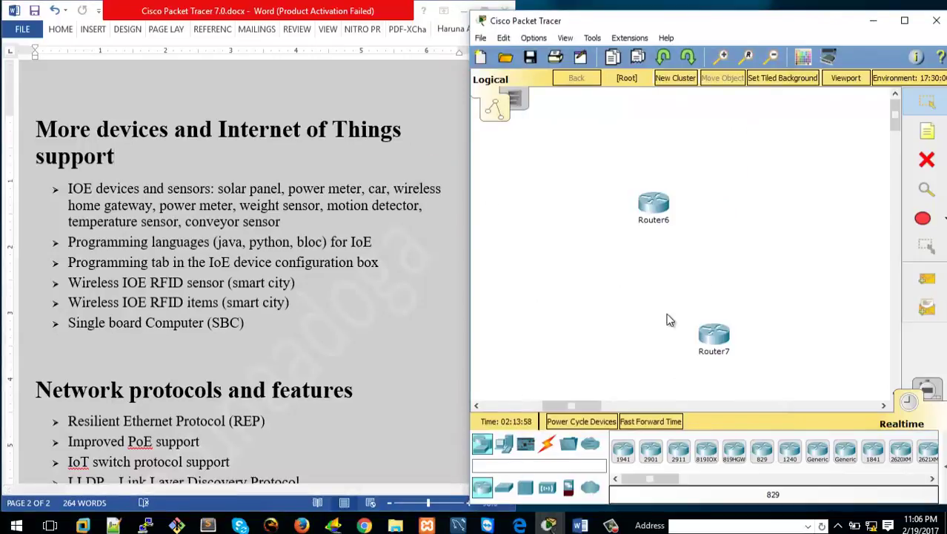